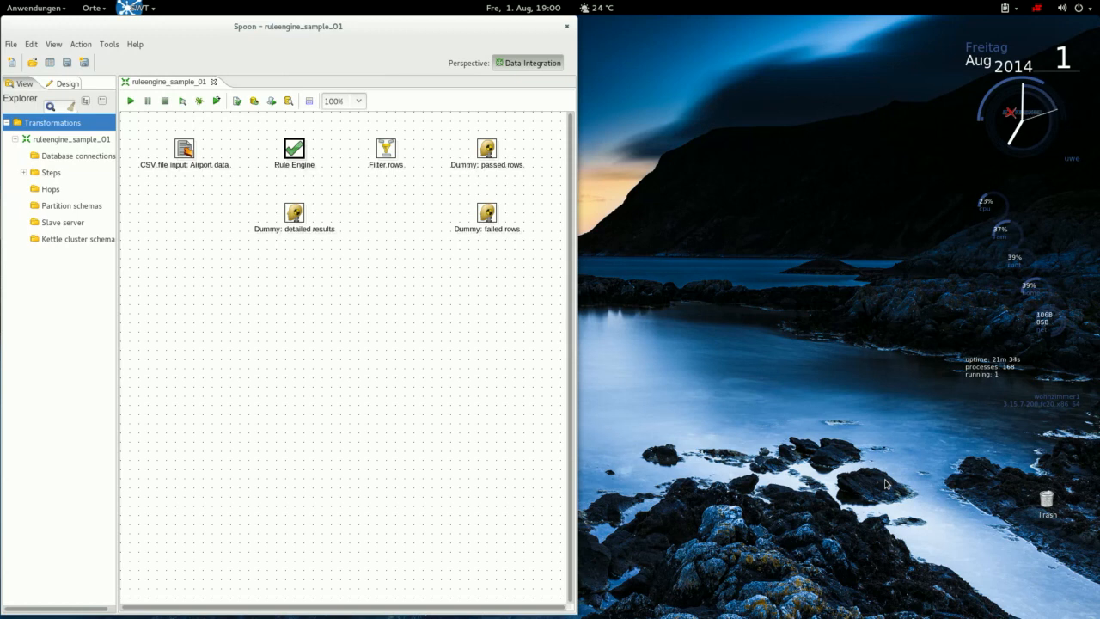
Inspect the CSV input, Rule Engine, Filter rows and the three Dummy steps.
click(184, 148)
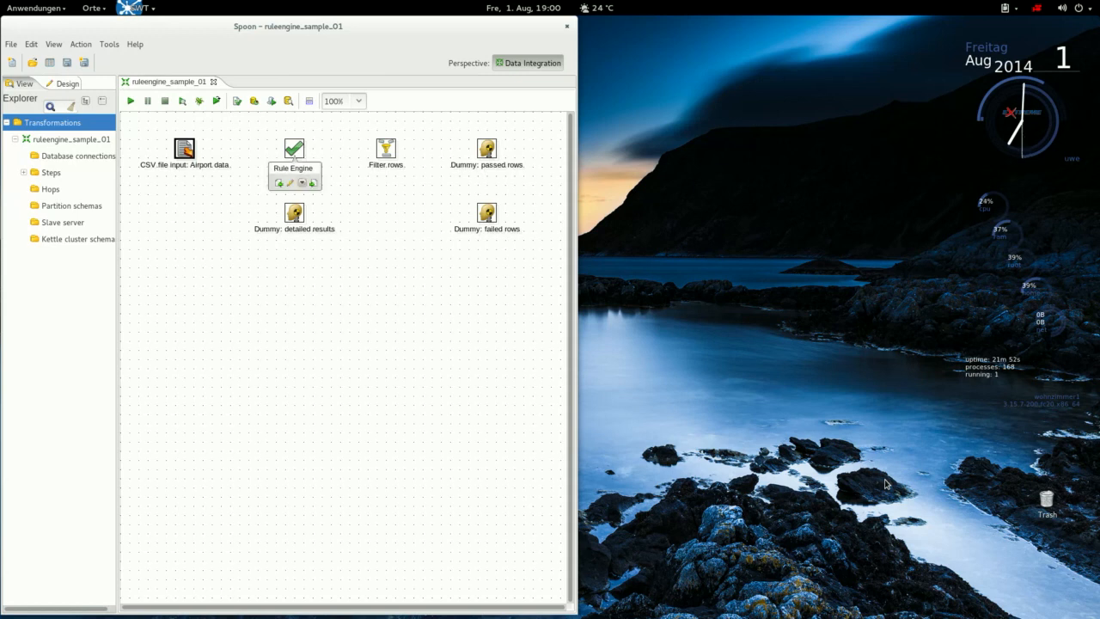
click(294, 149)
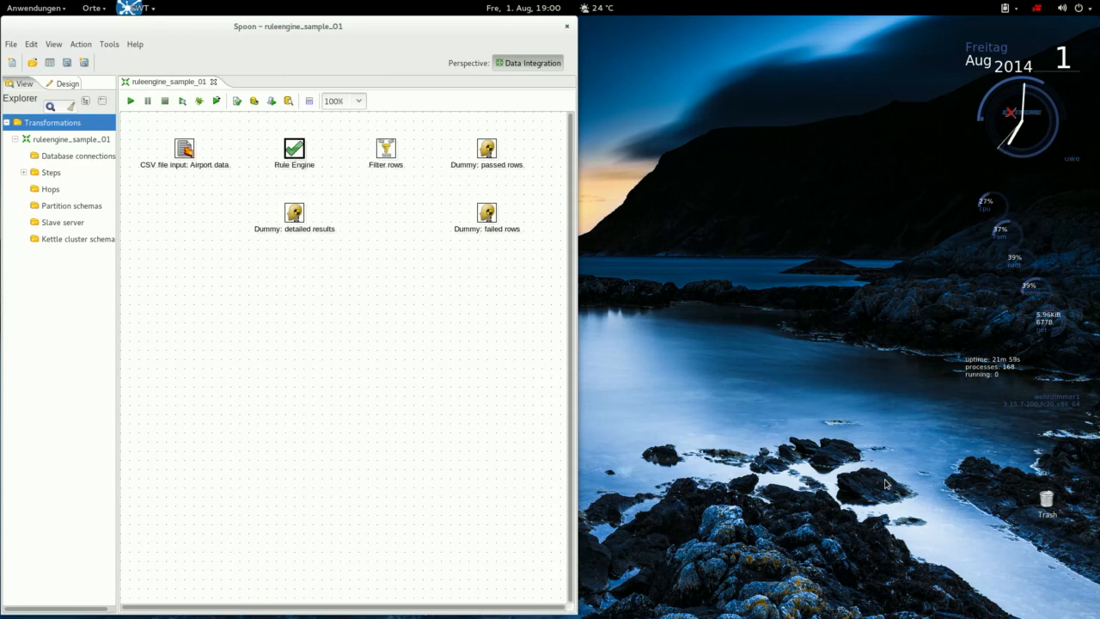
click(386, 149)
click(487, 149)
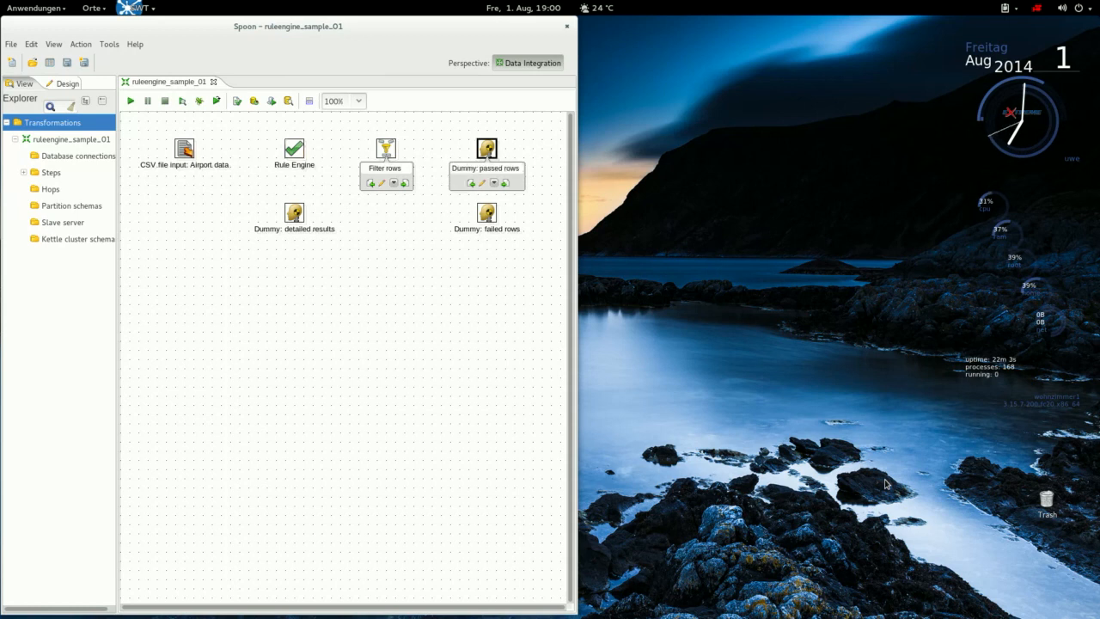
click(487, 213)
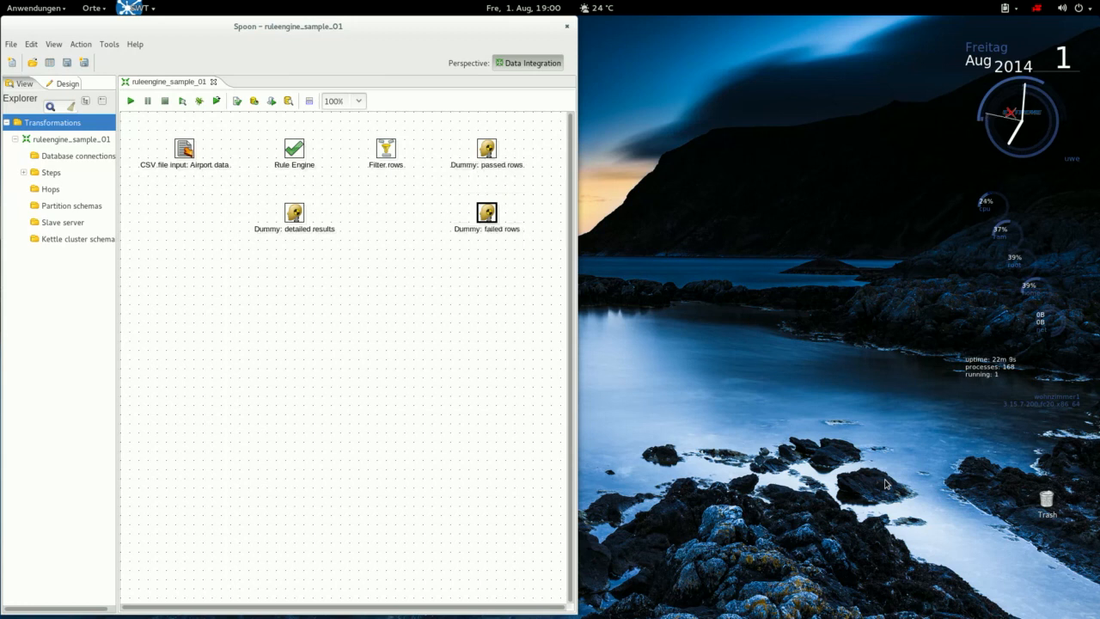
click(294, 213)
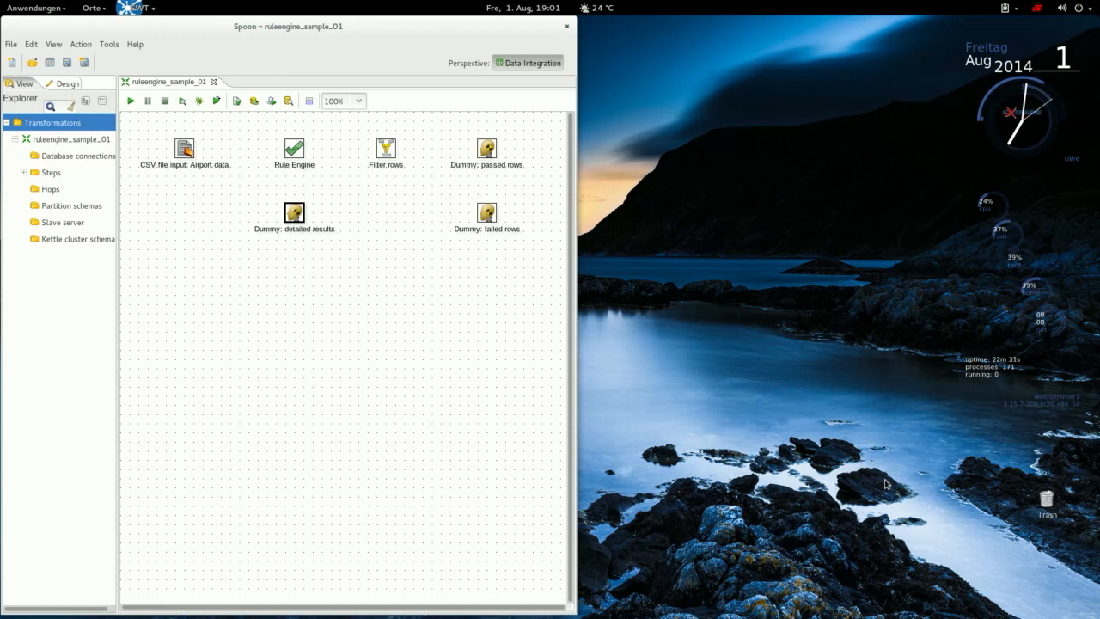
Hop CSV input to Rule Engine; route Filter rows true to passed, false to failed rows.
mouse_move(185, 149)
mouse_down()
mouse_move(357, 159)
mouse_move(486, 149)
mouse_up()
click(338, 161)
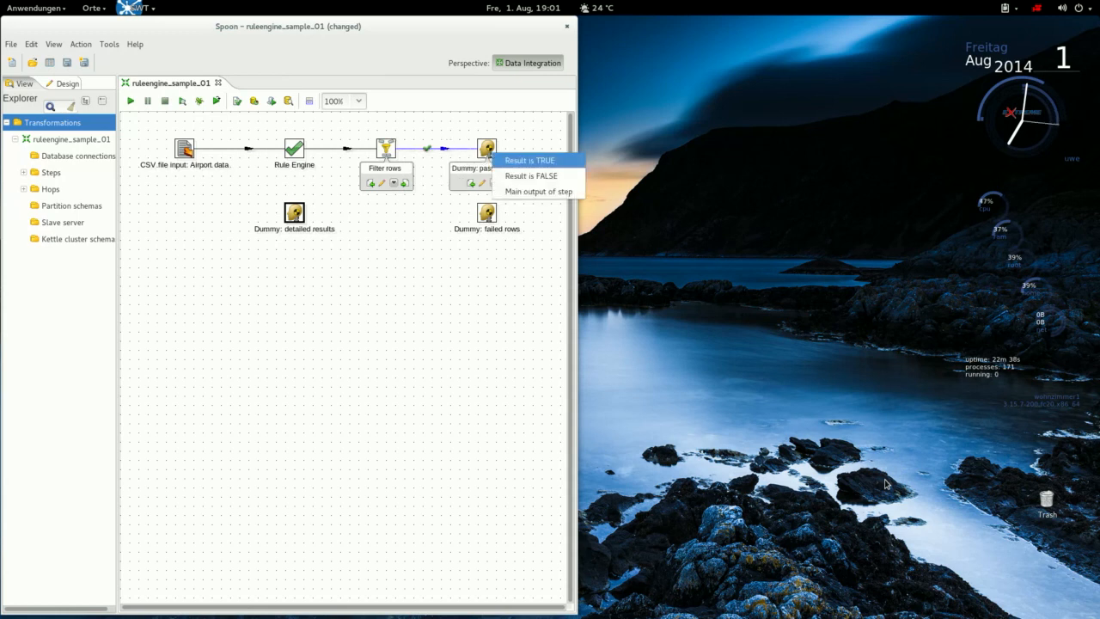
click(529, 161)
drag(468, 193, 487, 212)
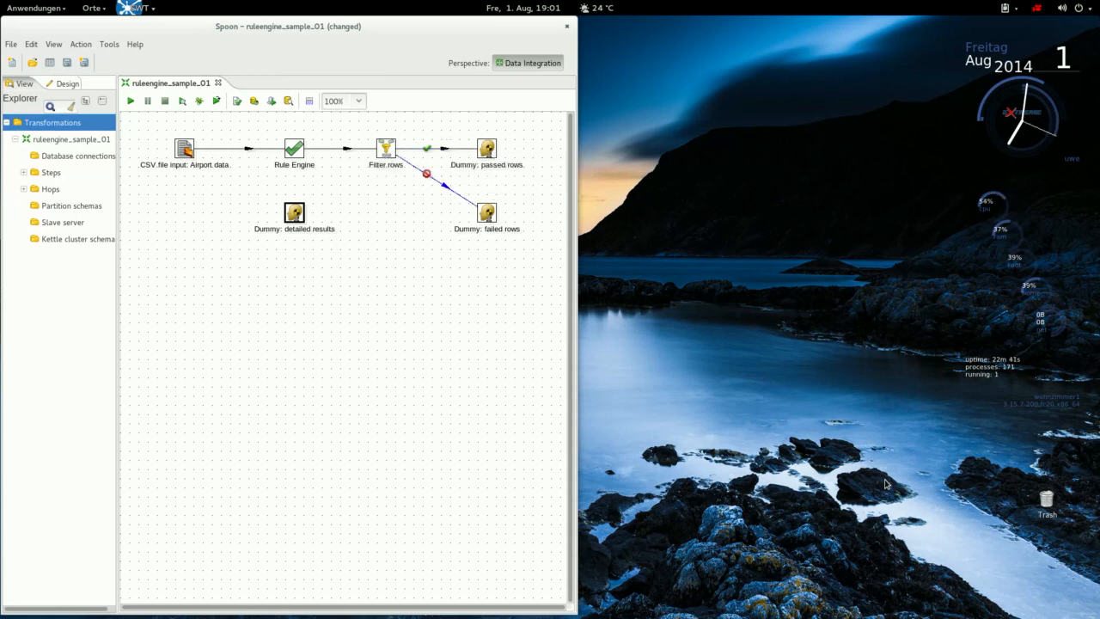
click(528, 244)
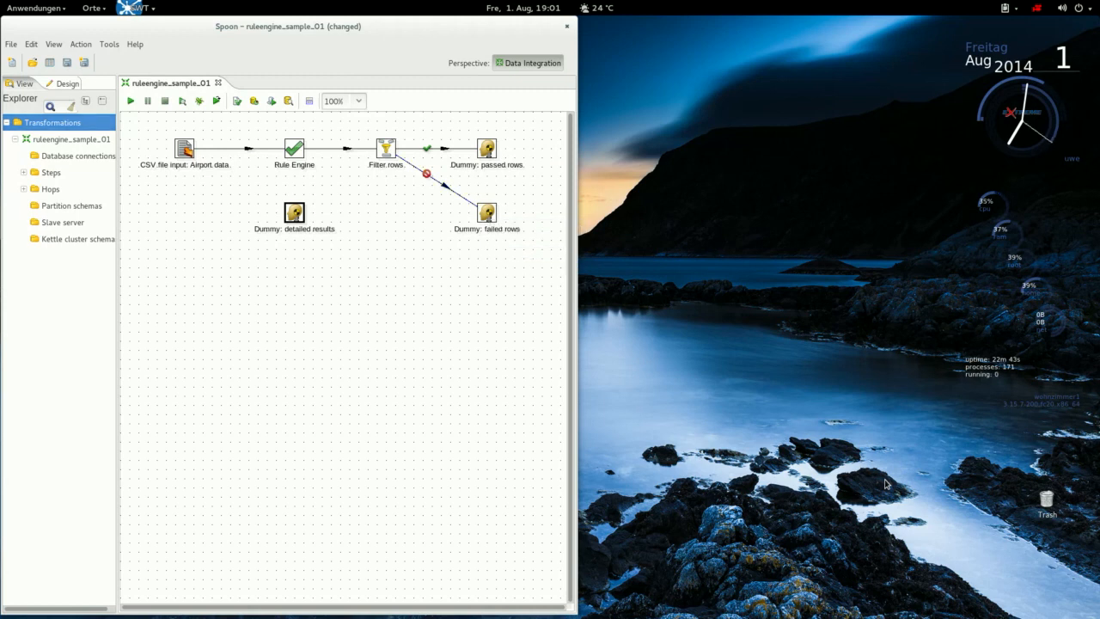
Link Rule Engine to Dummy: detailed results and reposition the Rule Engine settings window.
click(294, 148)
drag(294, 148, 294, 212)
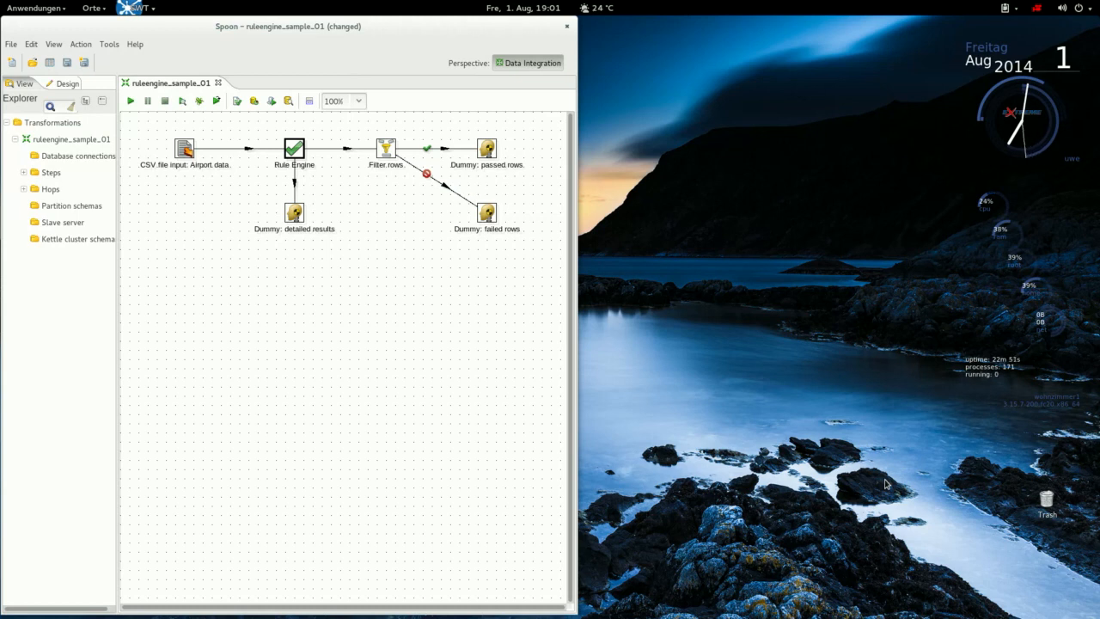
mouse_move(293, 150)
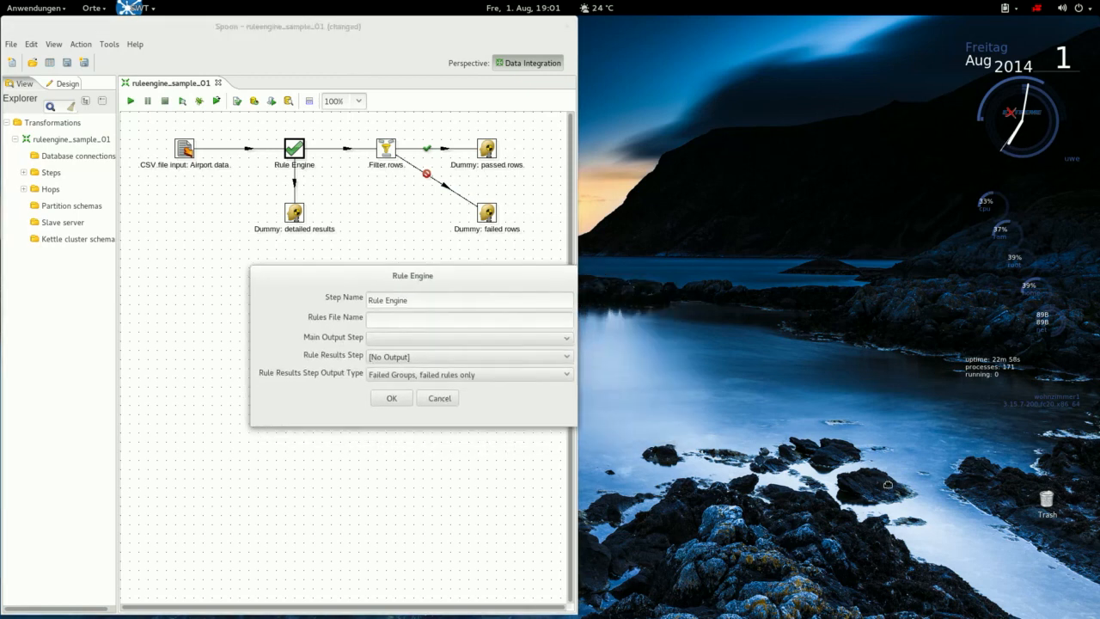
drag(413, 276, 381, 257)
Set Main Output Step to Filter rows and Rule Results Step to Dummy: detailed results.
click(439, 302)
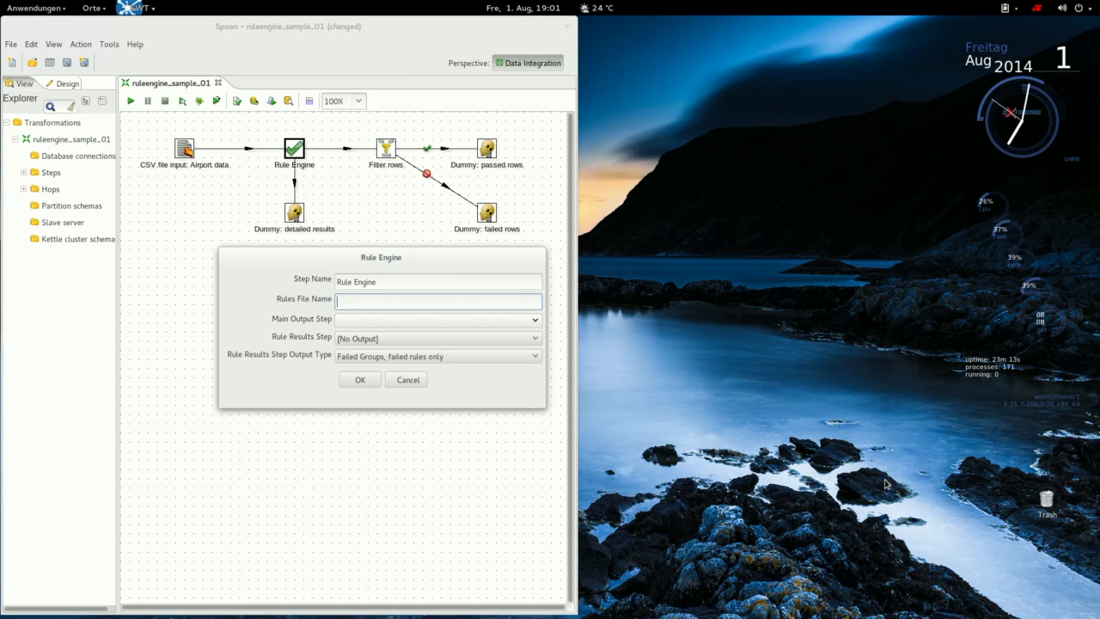
click(438, 320)
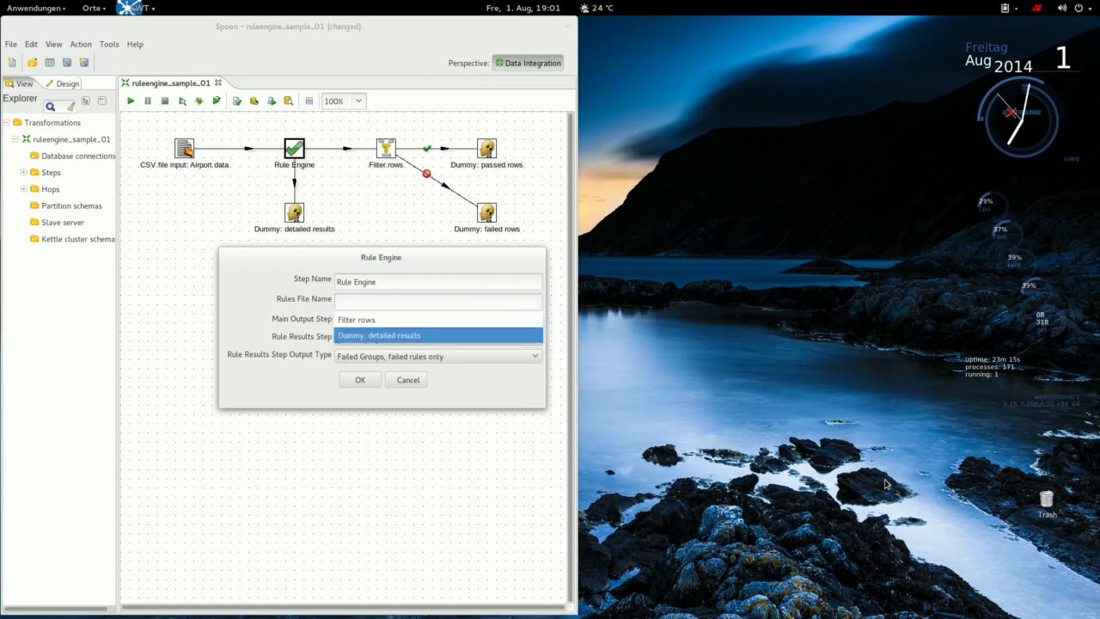
key(Up)
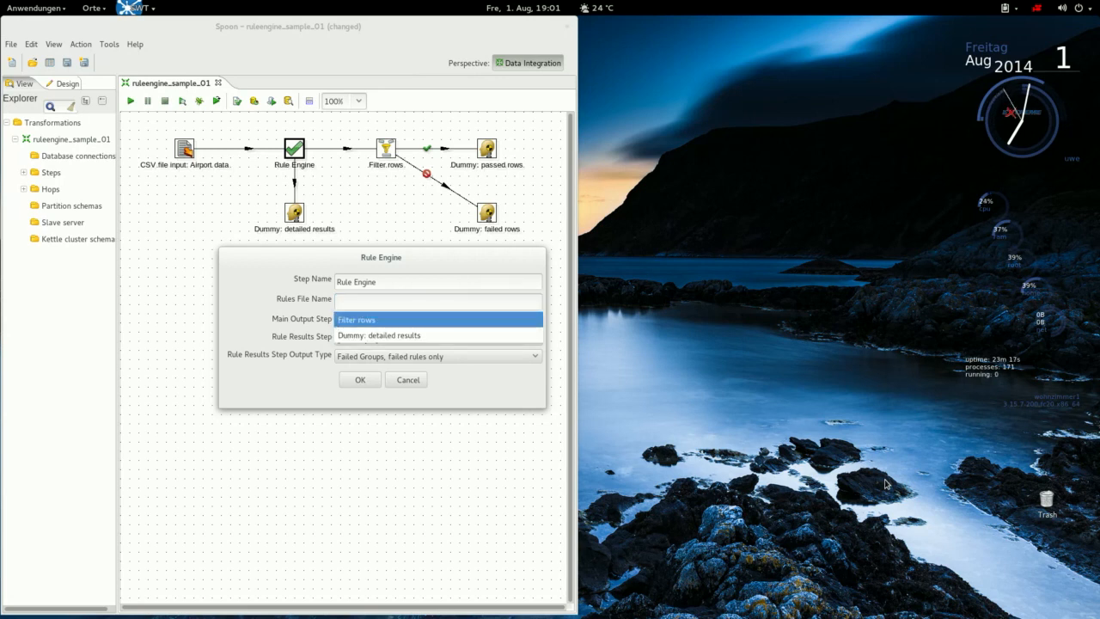
key(Return)
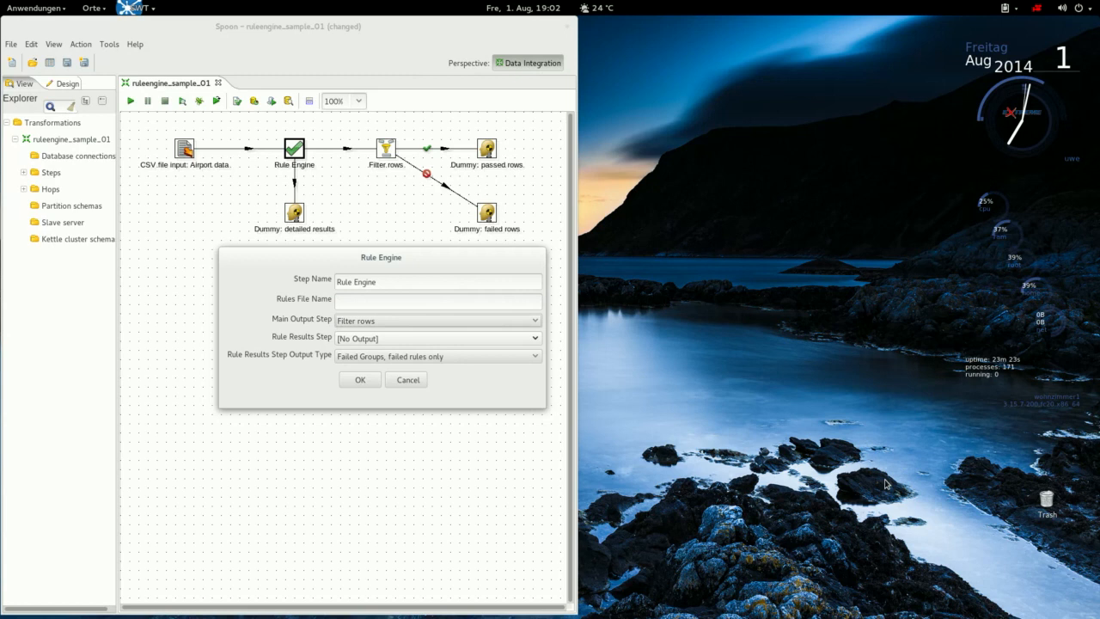
key(space)
key(Down)
key(Down)
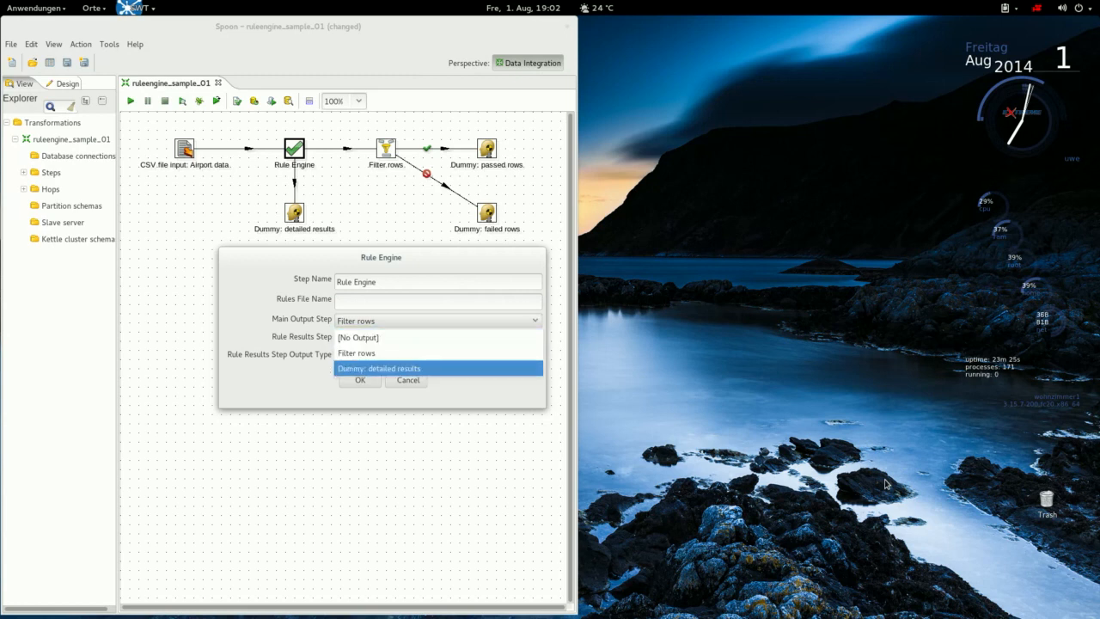
key(Return)
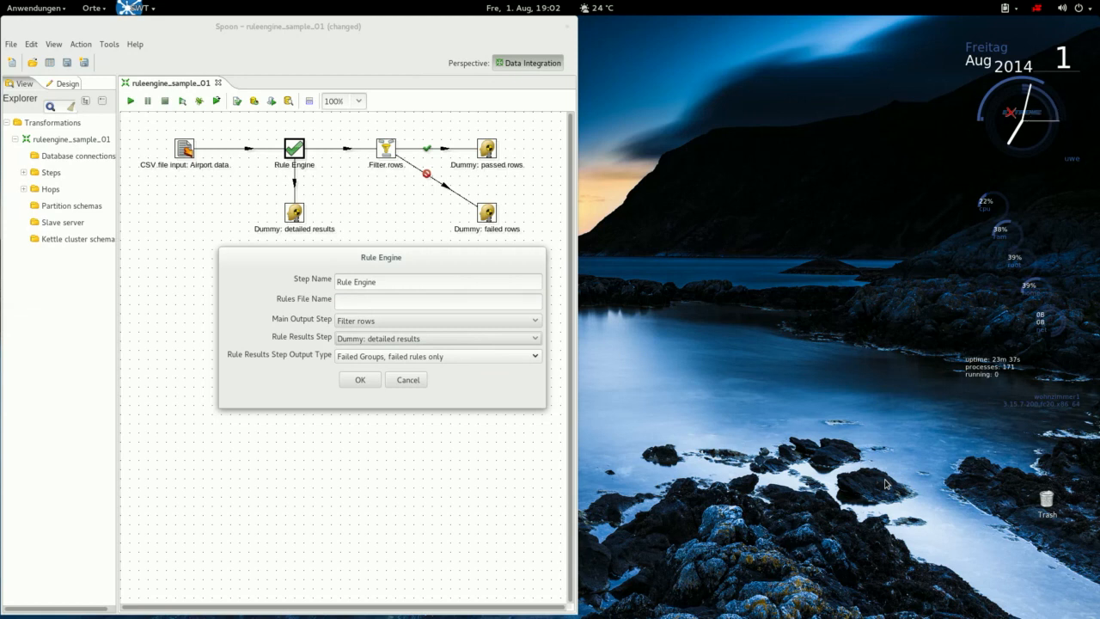
Keep the result output type 'Failed Groups, failed rules only' and apply the settings.
key(space)
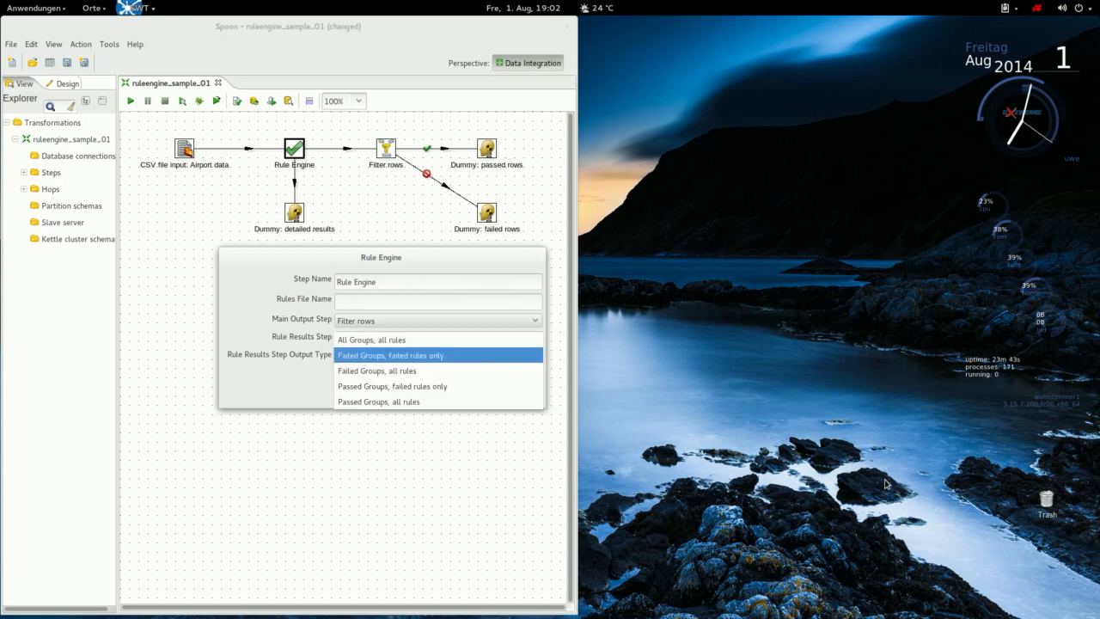
key(Down)
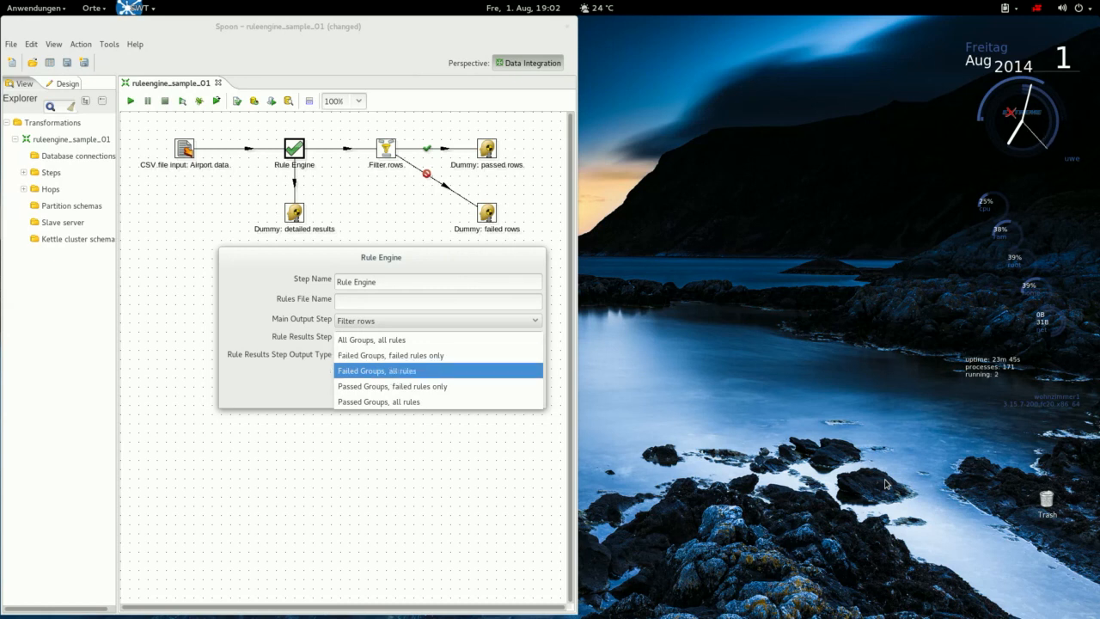
key(Down)
key(Down)
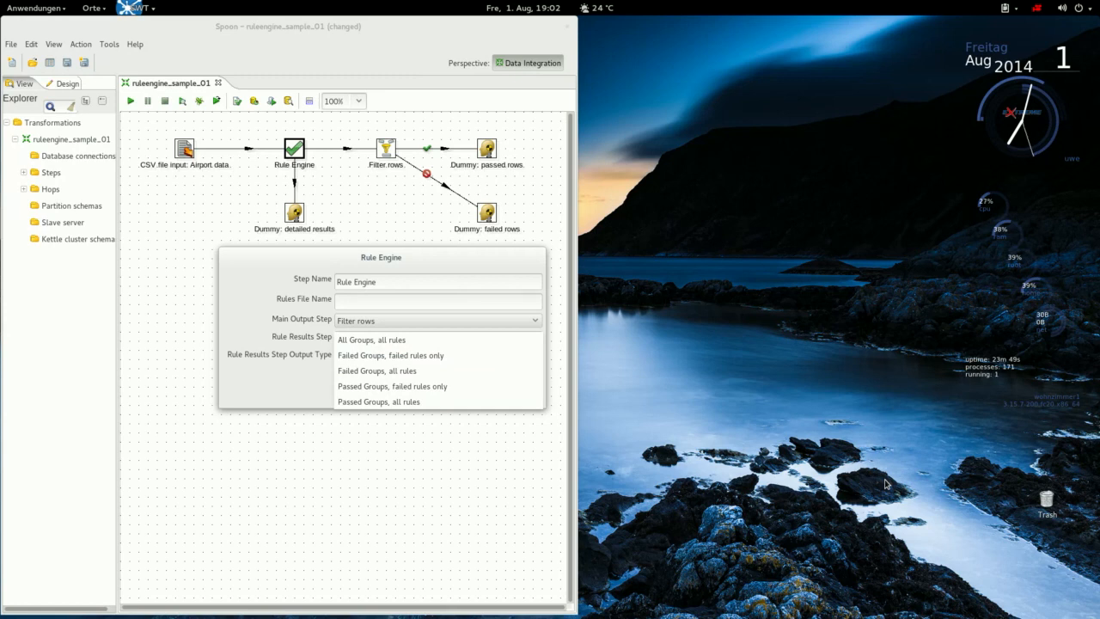
key(Up)
key(Up)
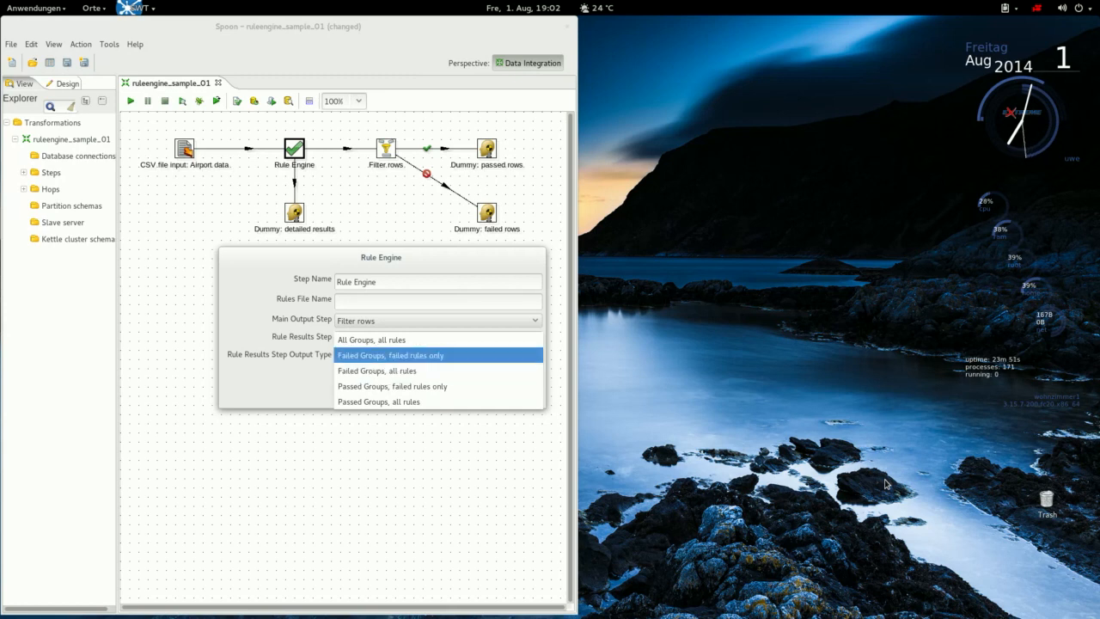
key(Return)
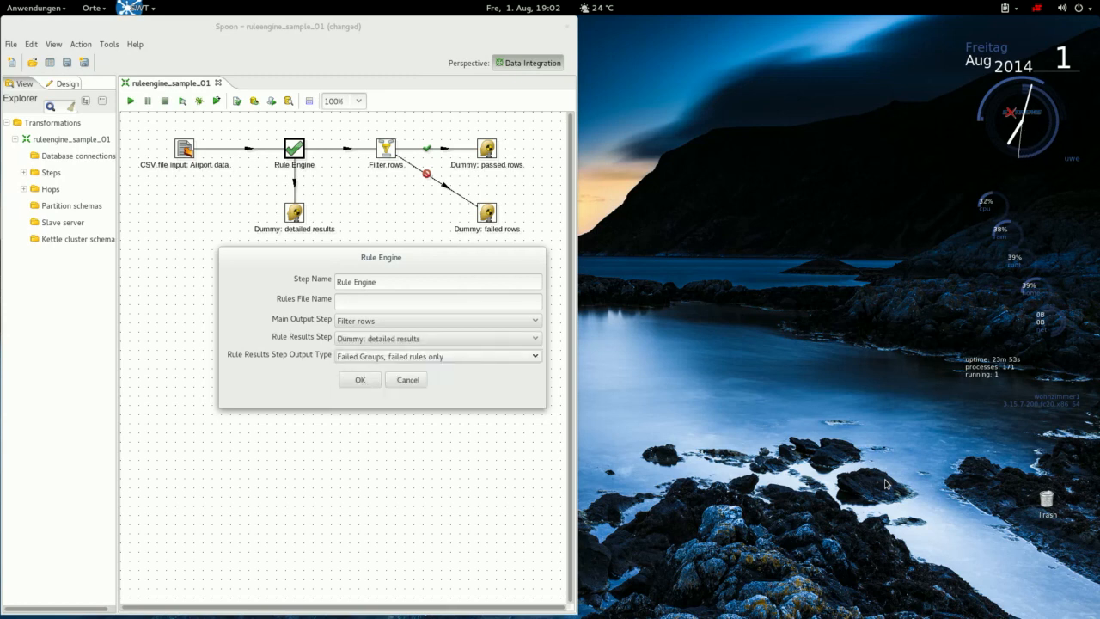
key(Tab)
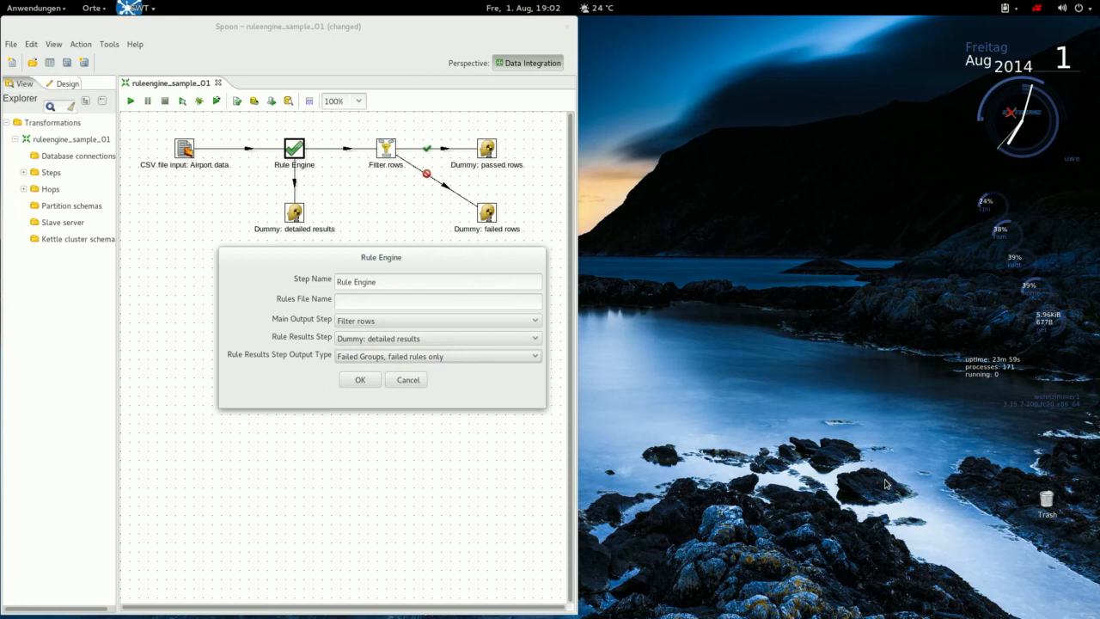
click(438, 301)
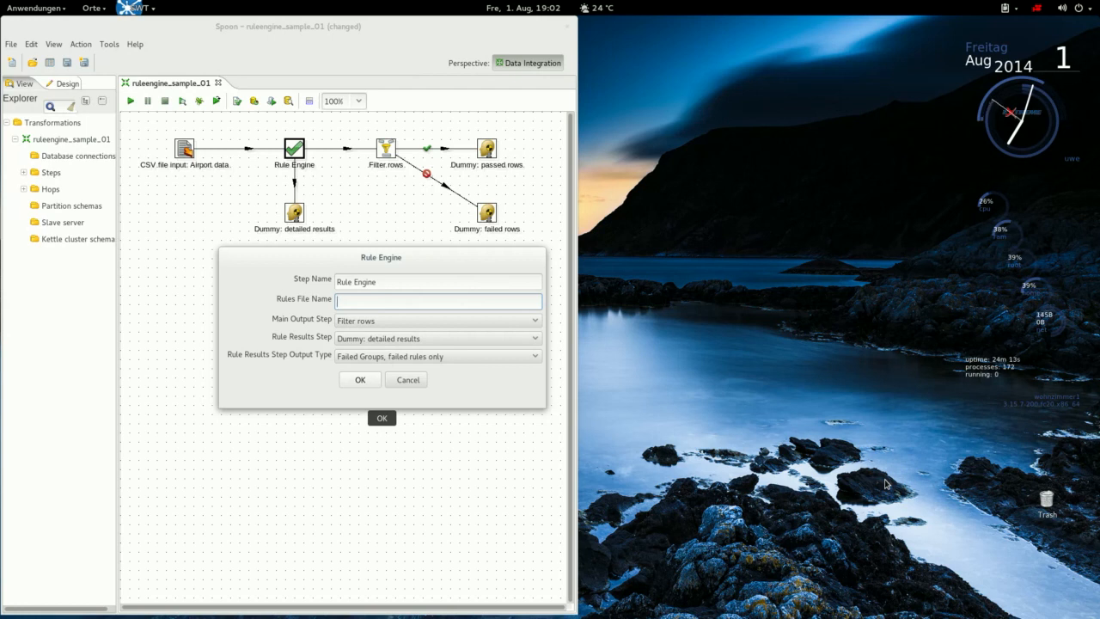
key(Return)
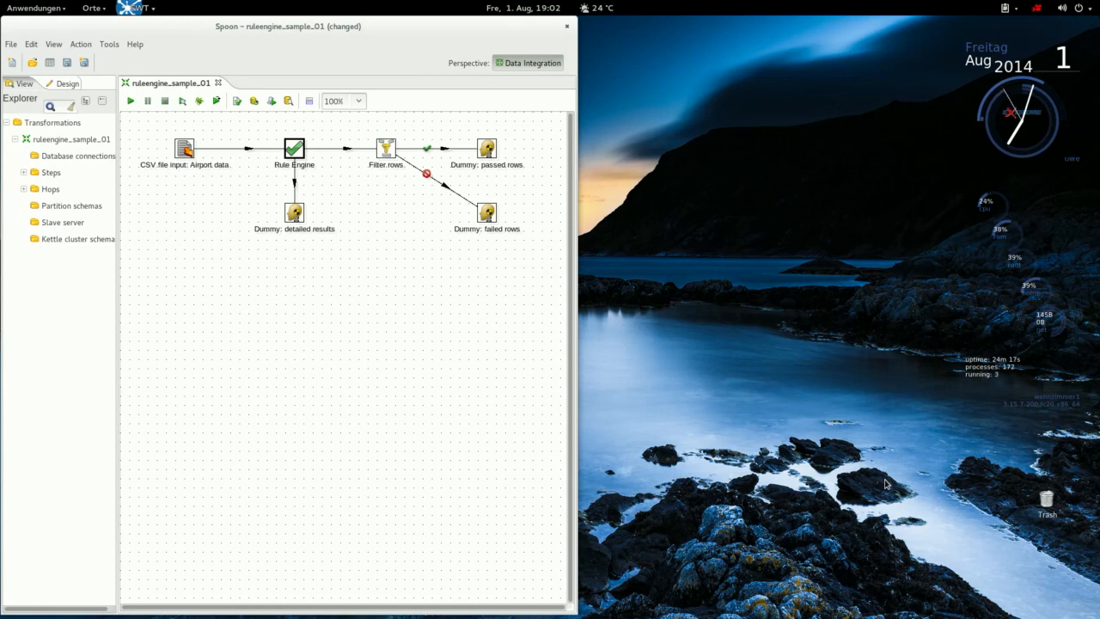
In the browser, log in with the saved user id and start a new project from Projects.
key(alt+Tab)
key(alt+Tab)
key(alt+Tab)
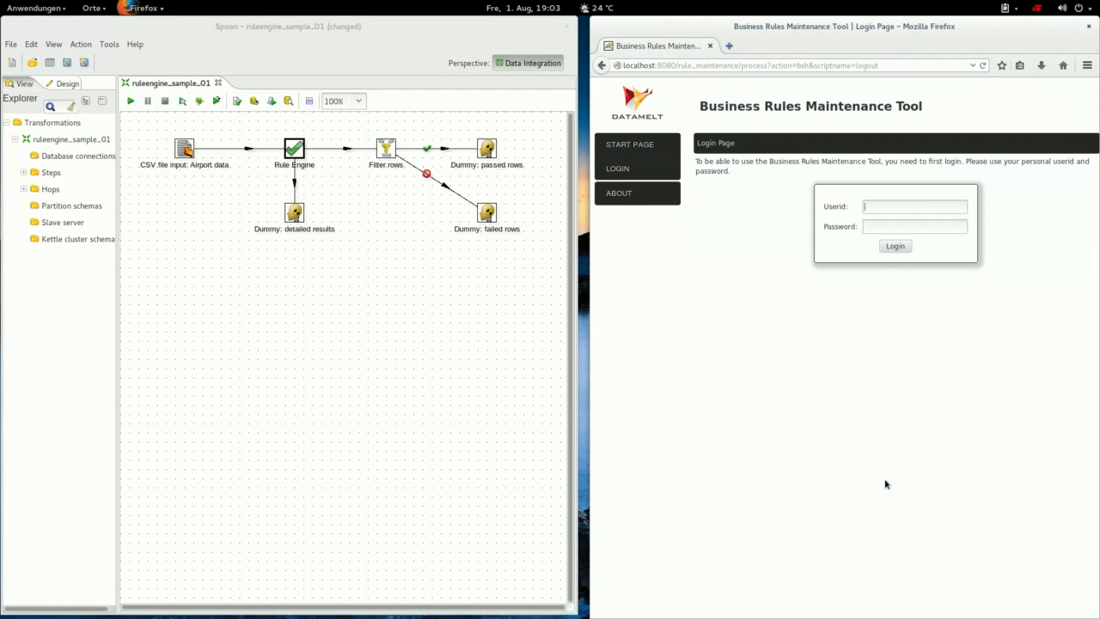
key(Down)
text(admin)
key(Down)
key(Return)
key(Return)
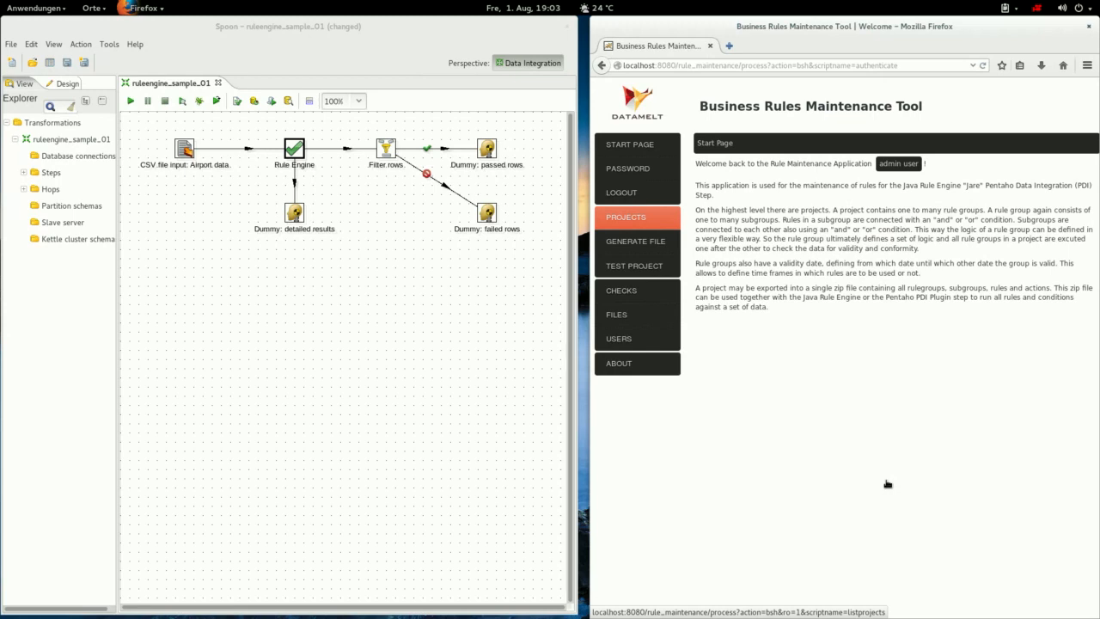
key(Return)
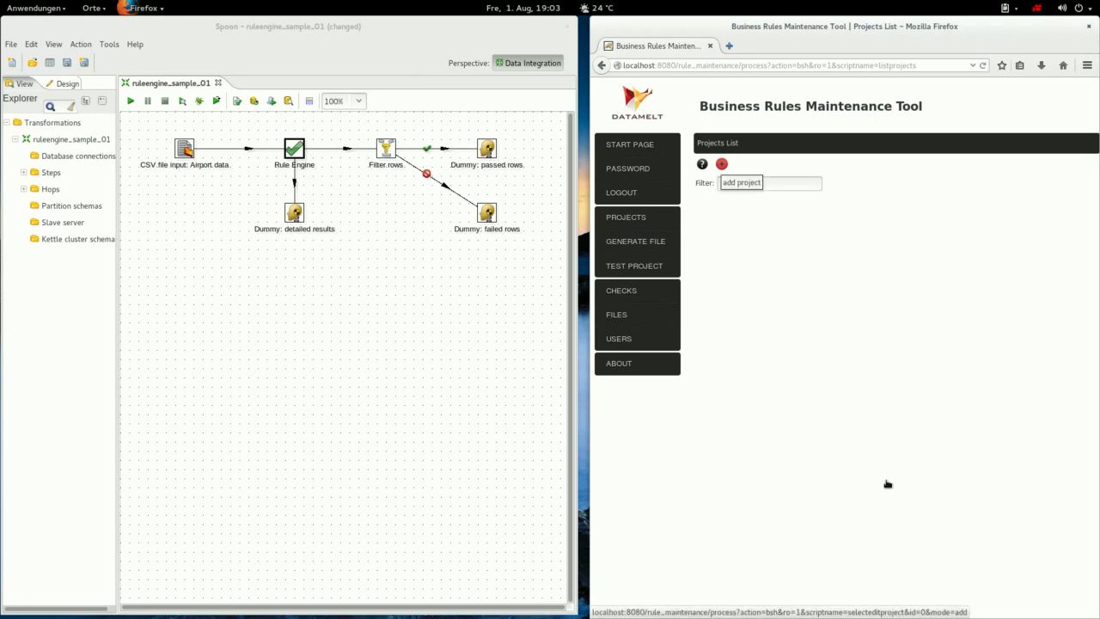
click(722, 165)
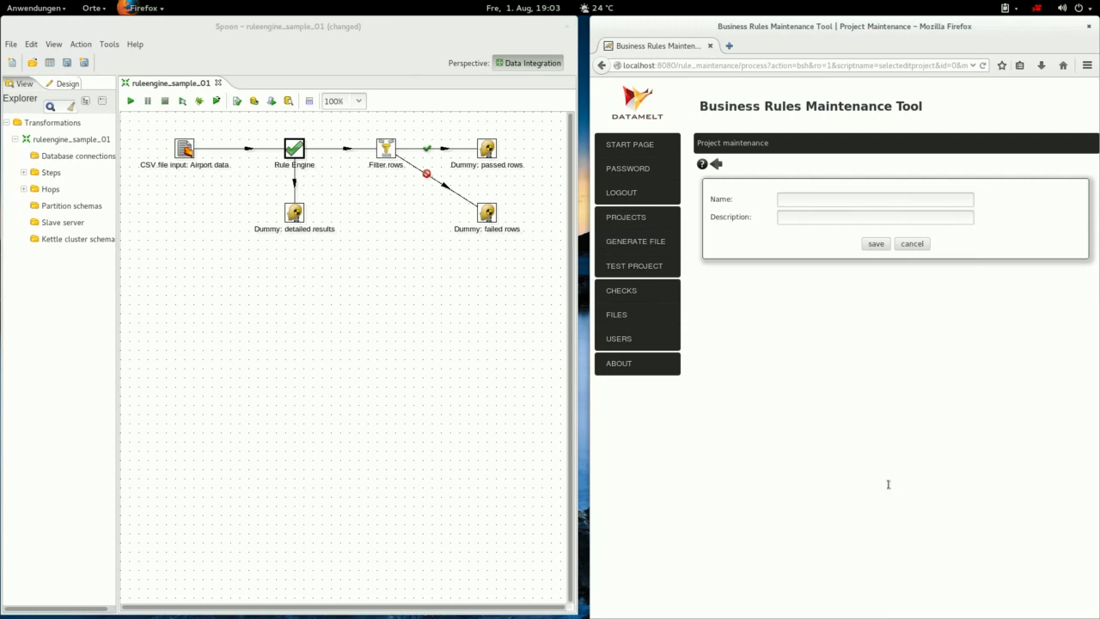
Save project airport_quality_checks_01 with description 'Airport Data Quality Checks'.
text(airpor)
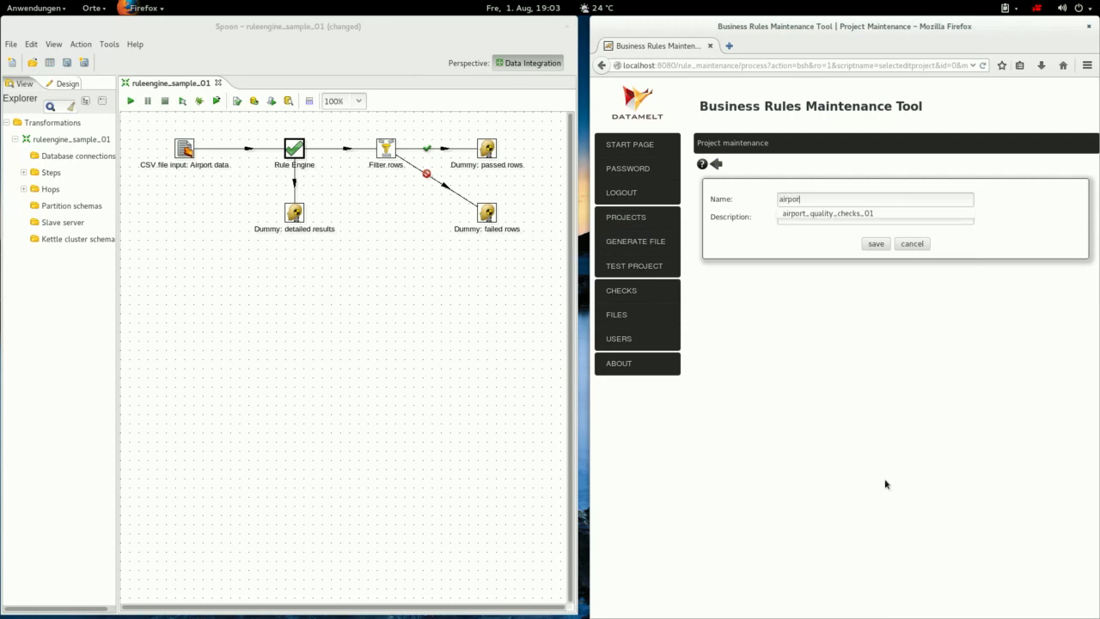
text(t_quality_checks_01)
key(Tab)
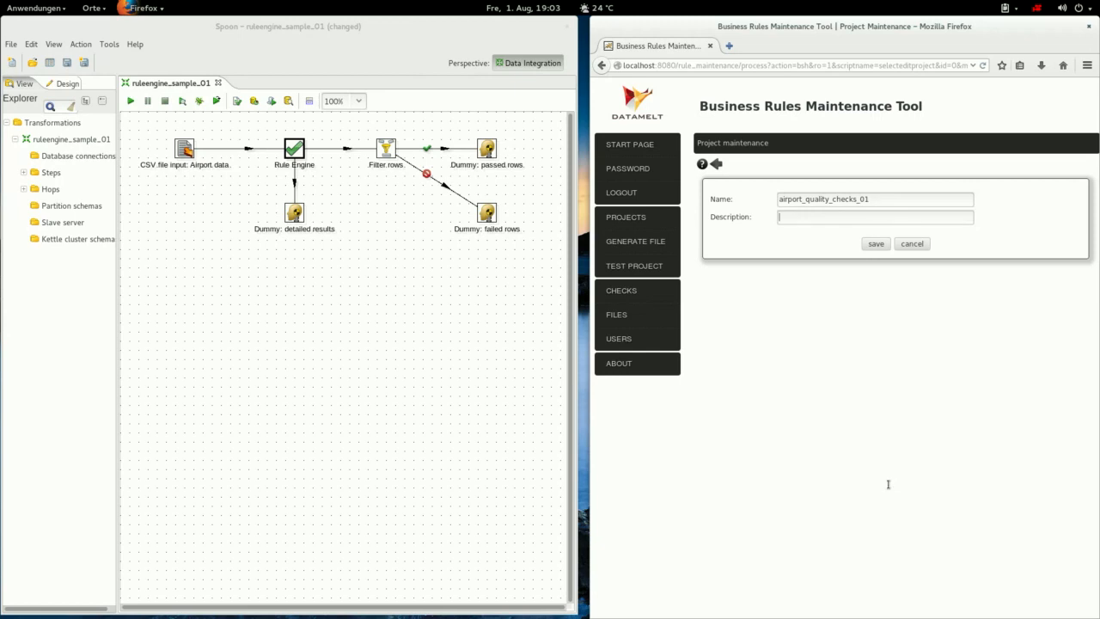
text(Qu)
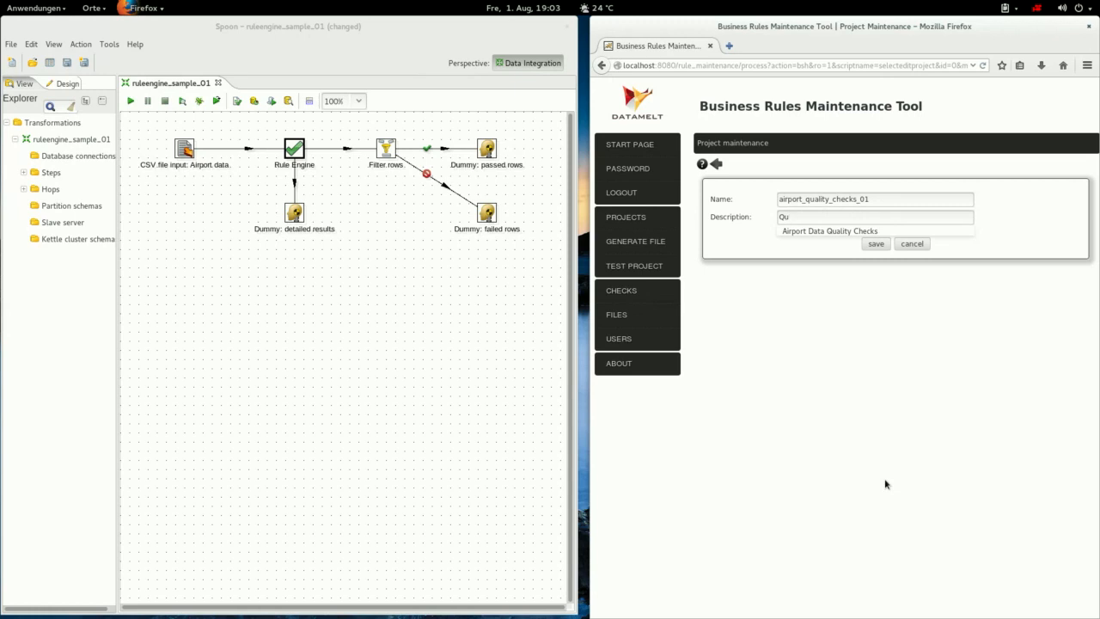
key(Down)
key(Return)
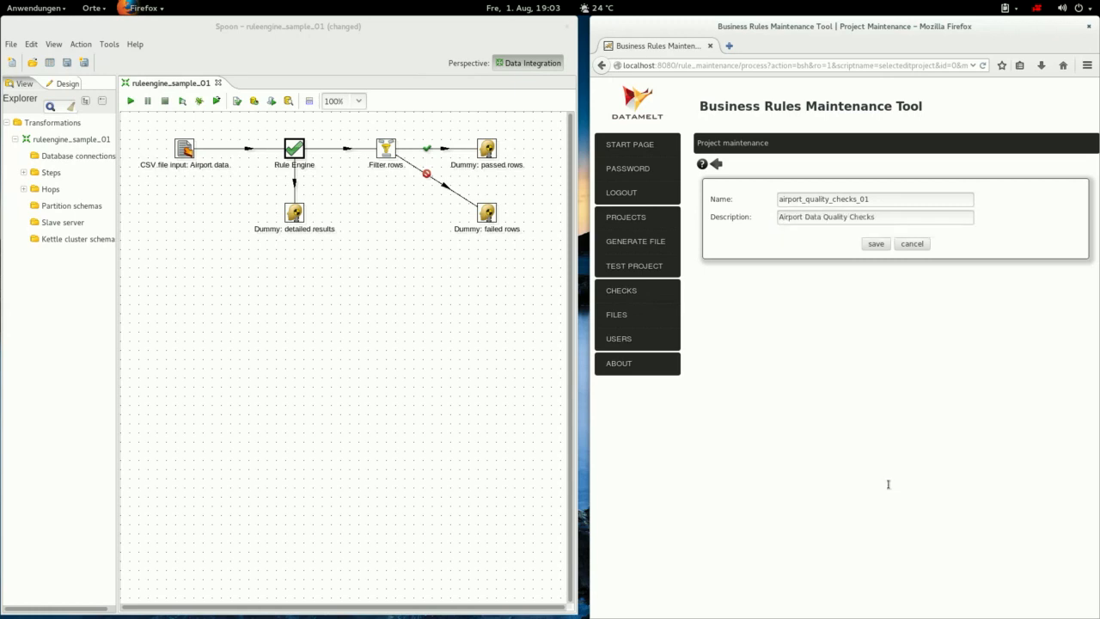
key(Tab)
key(Return)
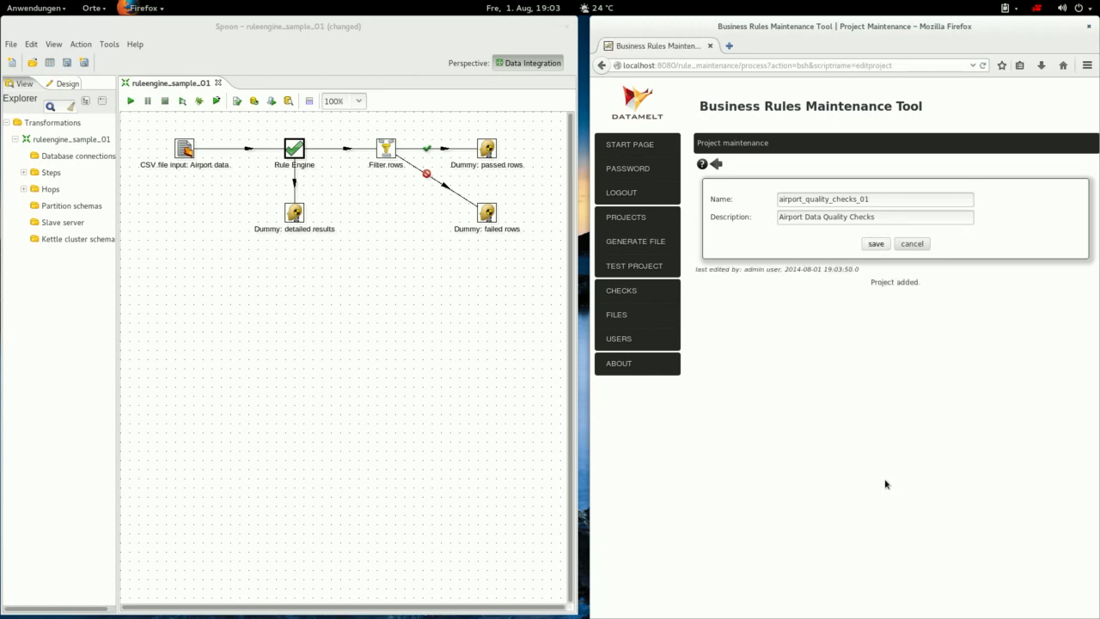
Return to the Projects list to reach airport_quality_checks_01's rule groups.
click(716, 165)
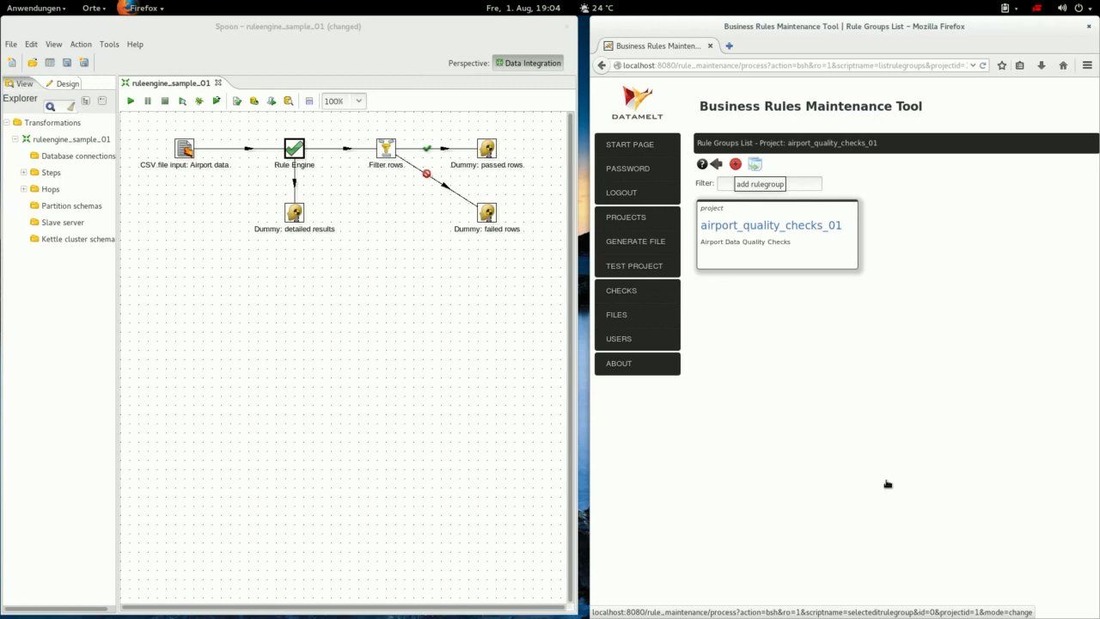
Save rule group 'Rulegroup 01', described 'Rulegroup 01', valid 2014-07-25 to 2014-12-31.
click(736, 164)
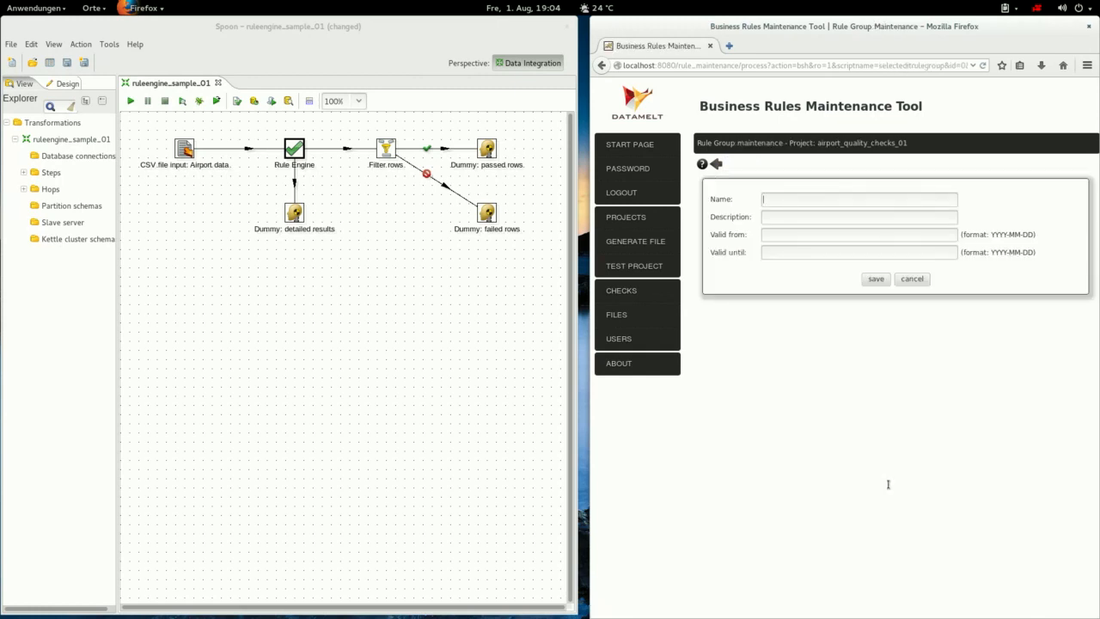
text(Rulegroup 01)
key(Tab)
text(Rulegroup 01)
key(Down)
key(Down)
key(Return)
key(Tab)
key(Down)
key(Down)
key(Return)
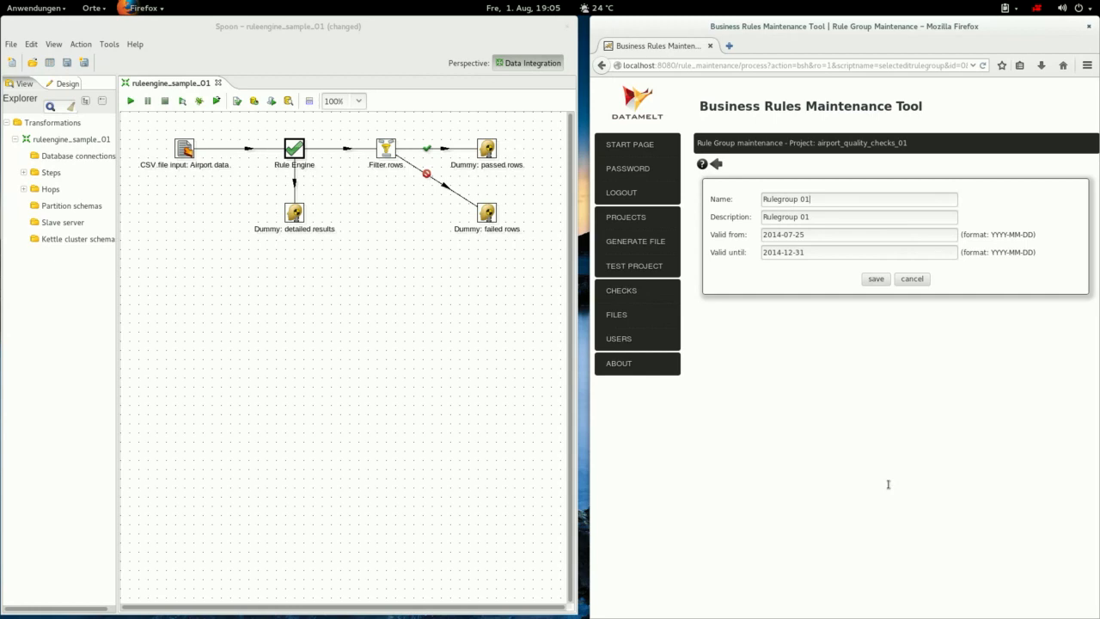
key(Return)
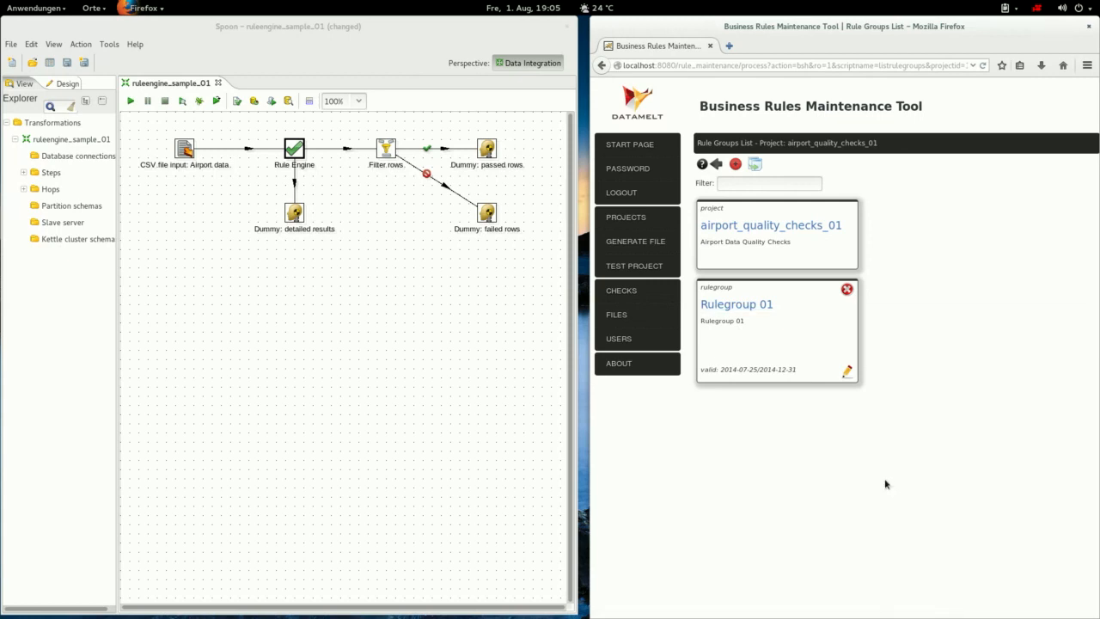
Open Rulegroup 01's rules list, then select the CSV file input: Airport data step in Spoon.
click(736, 305)
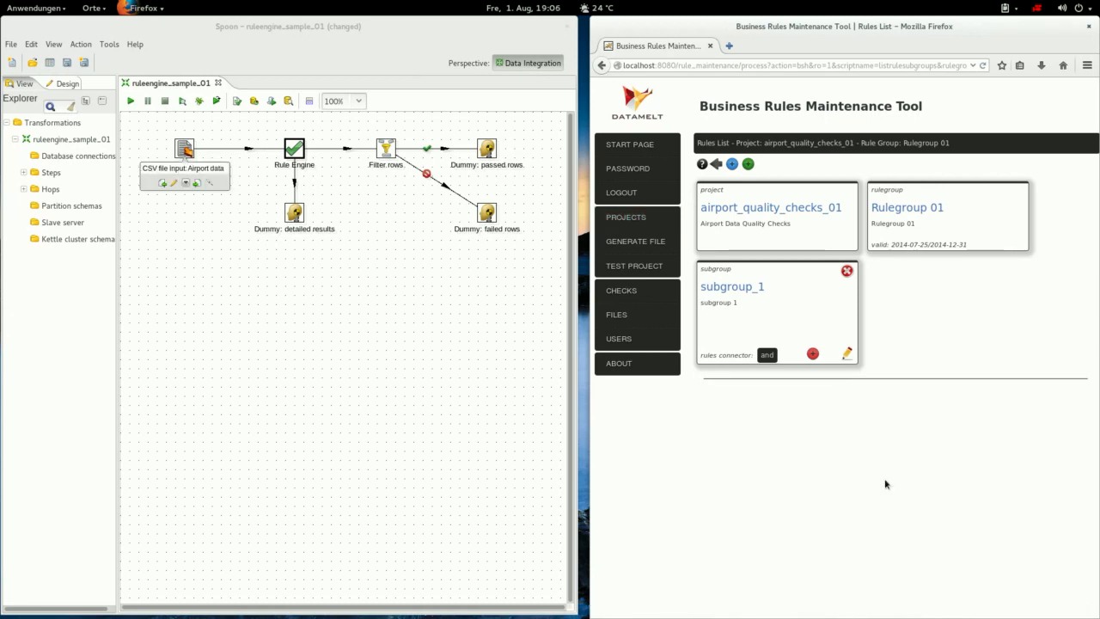
click(184, 150)
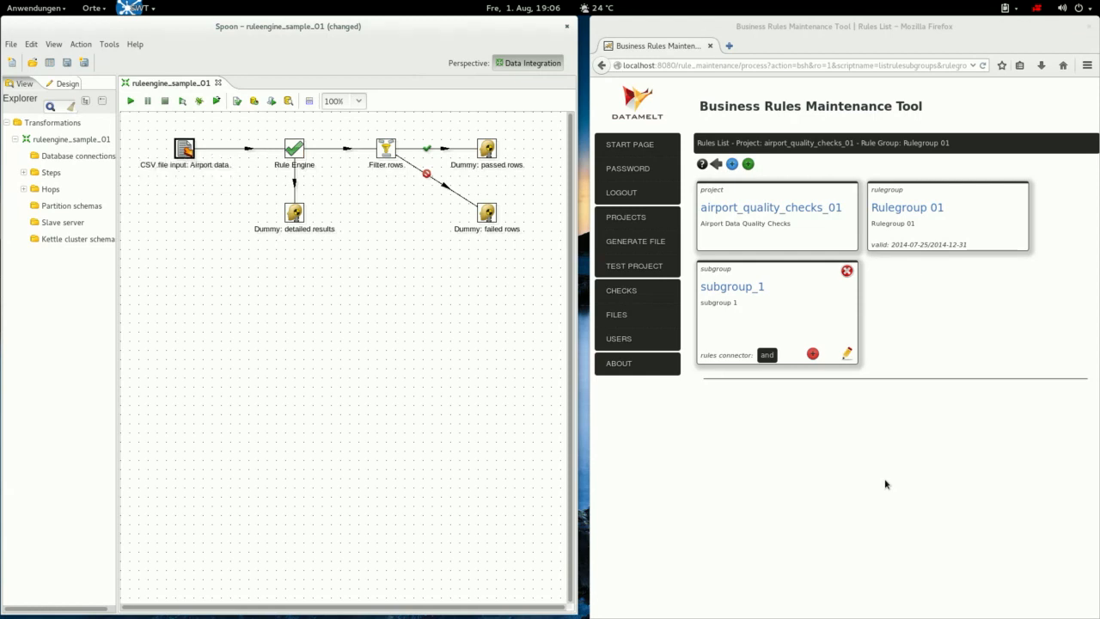
Preview the CSV file input: Airport data step's rows using Quick Launch.
right_click(184, 151)
click(223, 500)
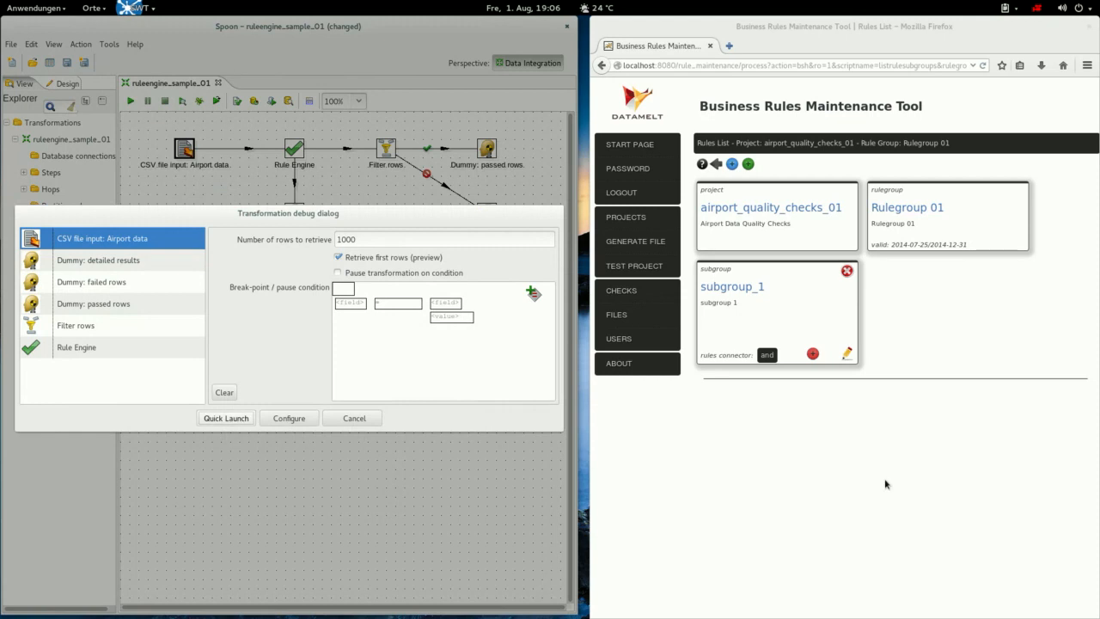
click(226, 419)
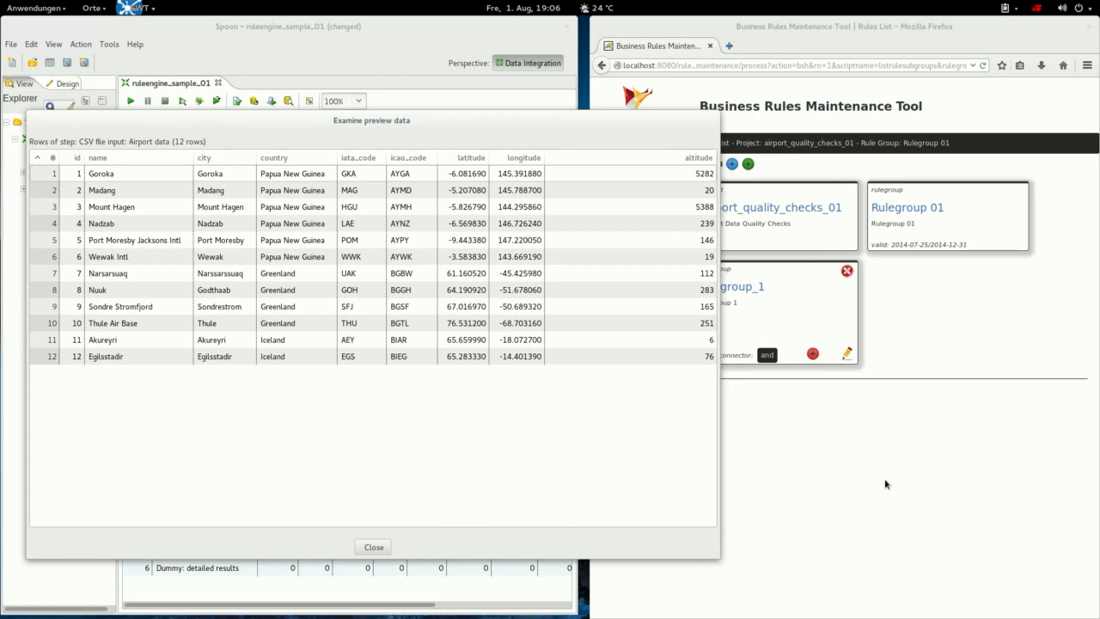
Examine row 1 (Goroka, altitude 5282), close both preview windows, and start a new subgroup_1 rule.
click(142, 175)
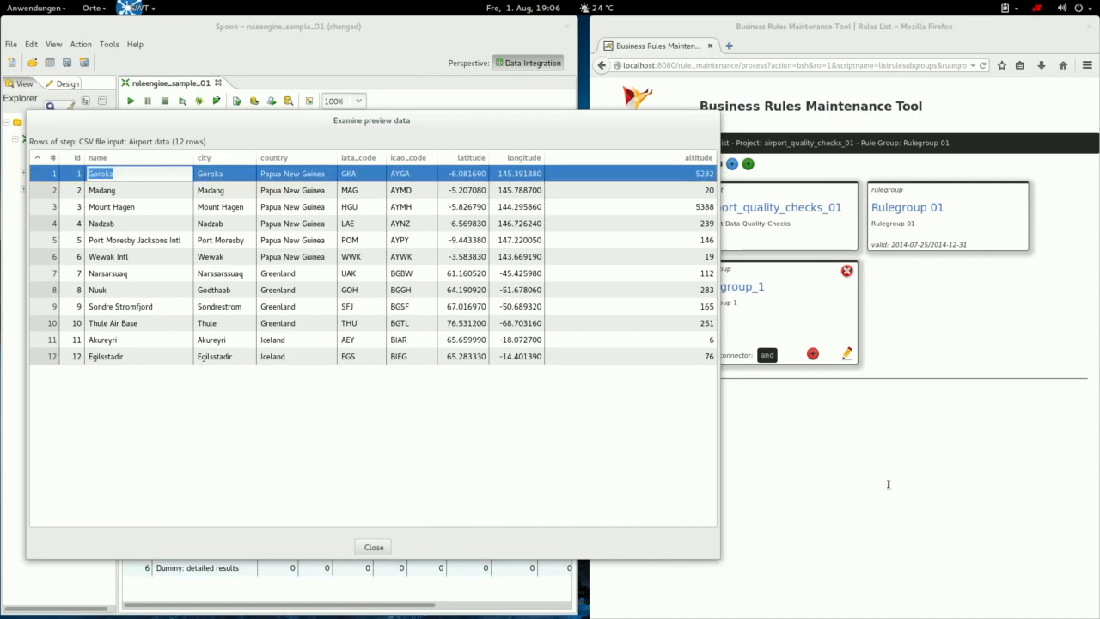
key(Tab)
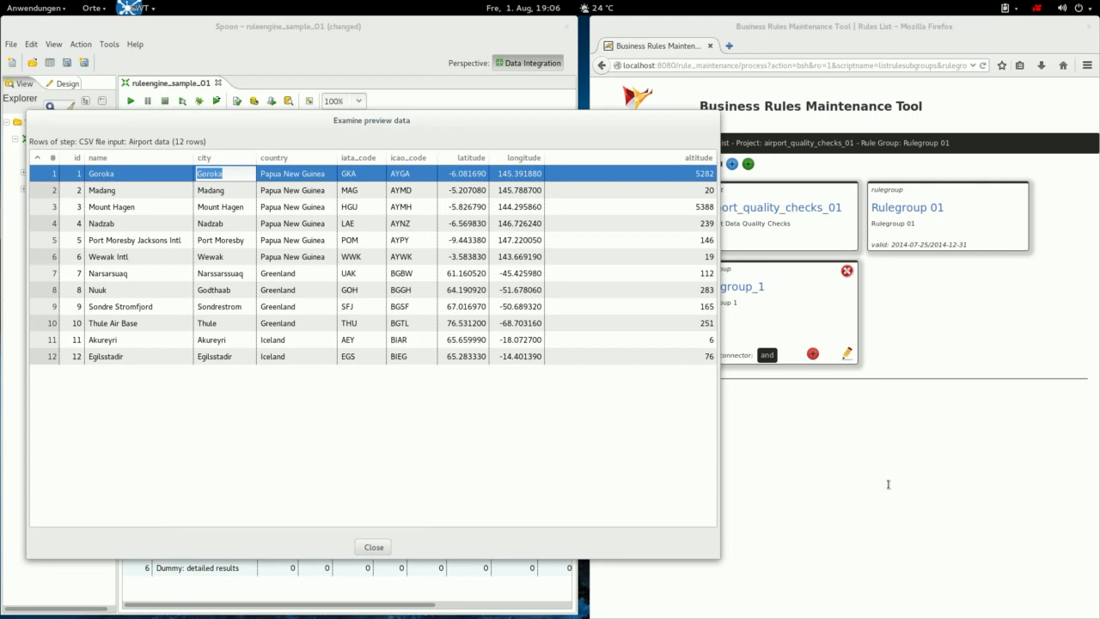
key(Tab)
key(Tab)
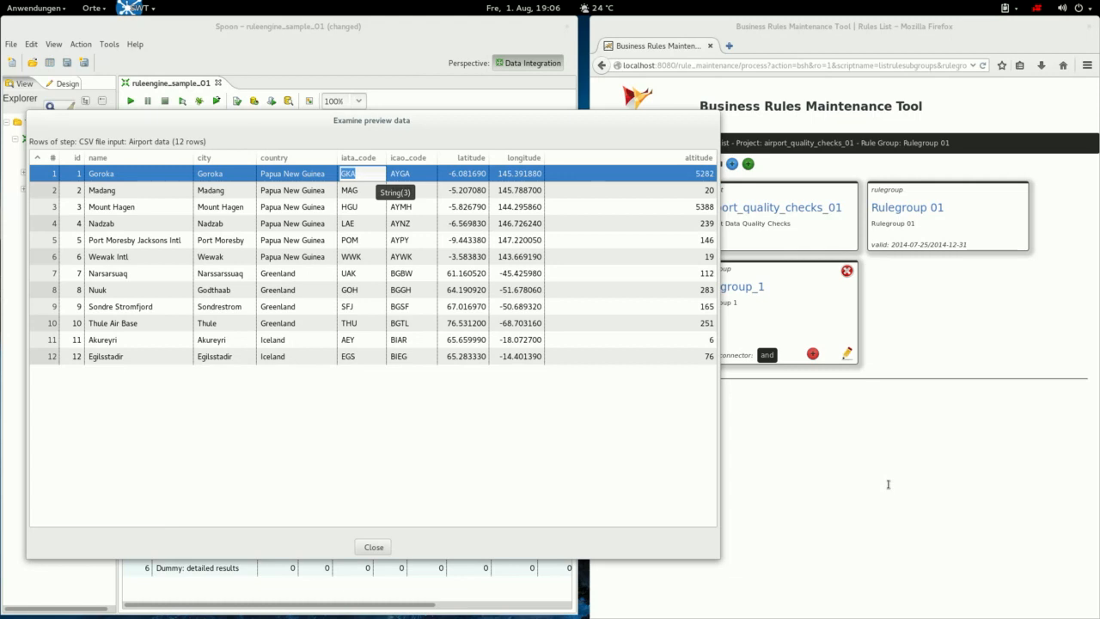
key(Tab)
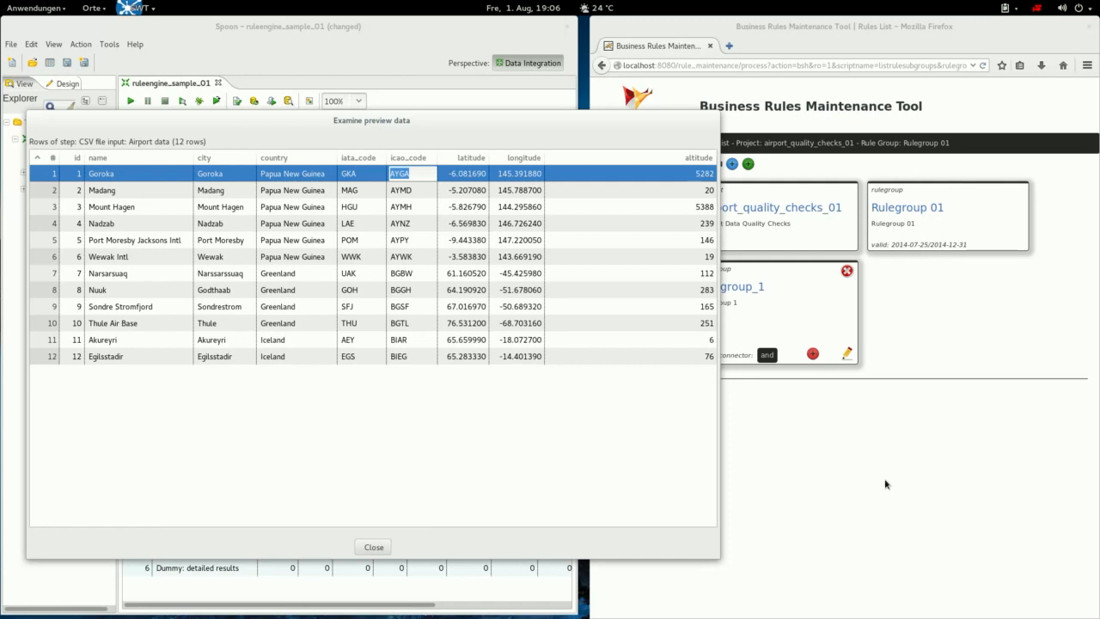
click(698, 174)
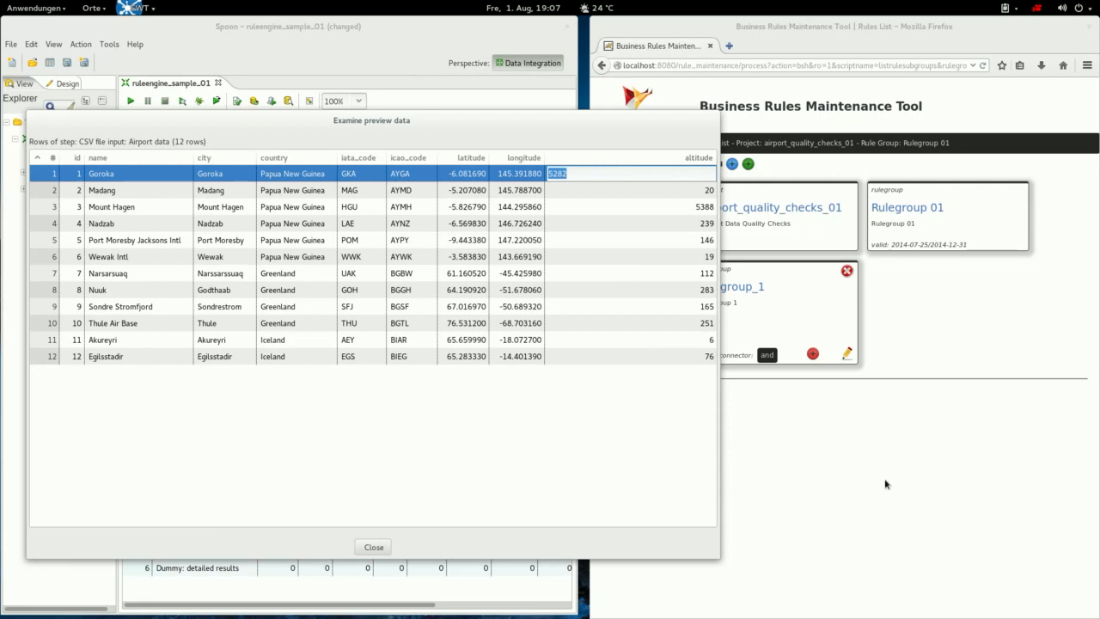
key(Escape)
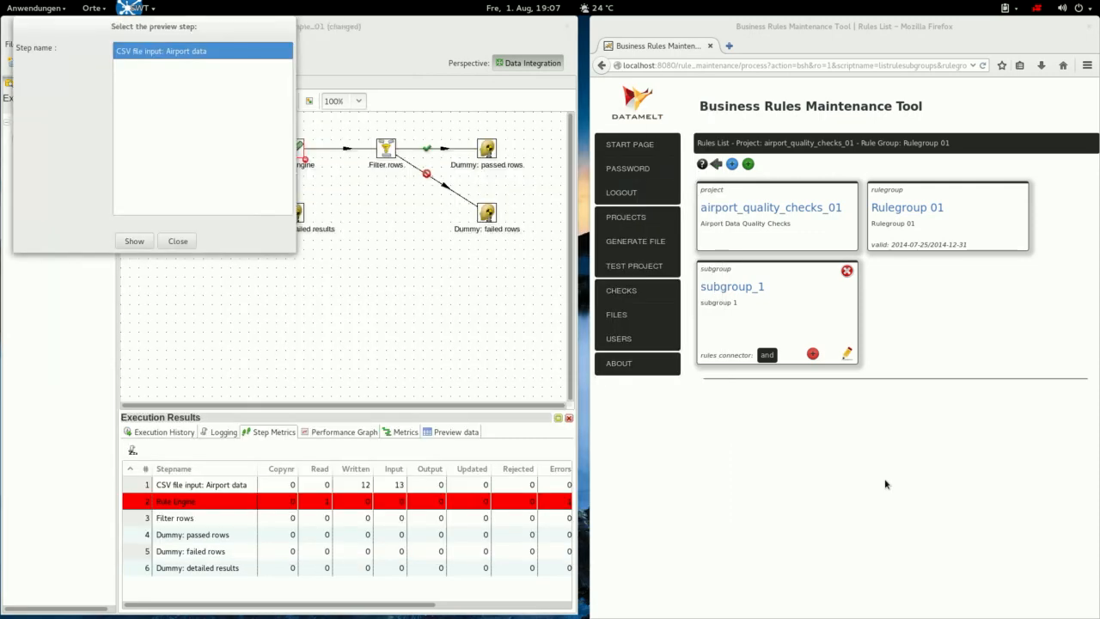
key(Escape)
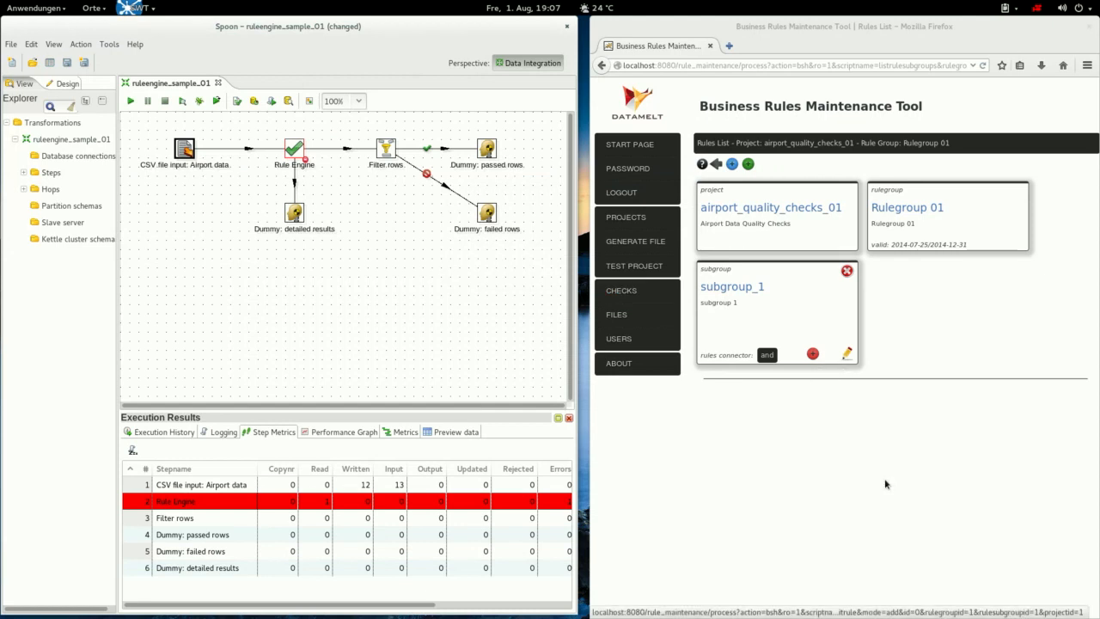
click(888, 484)
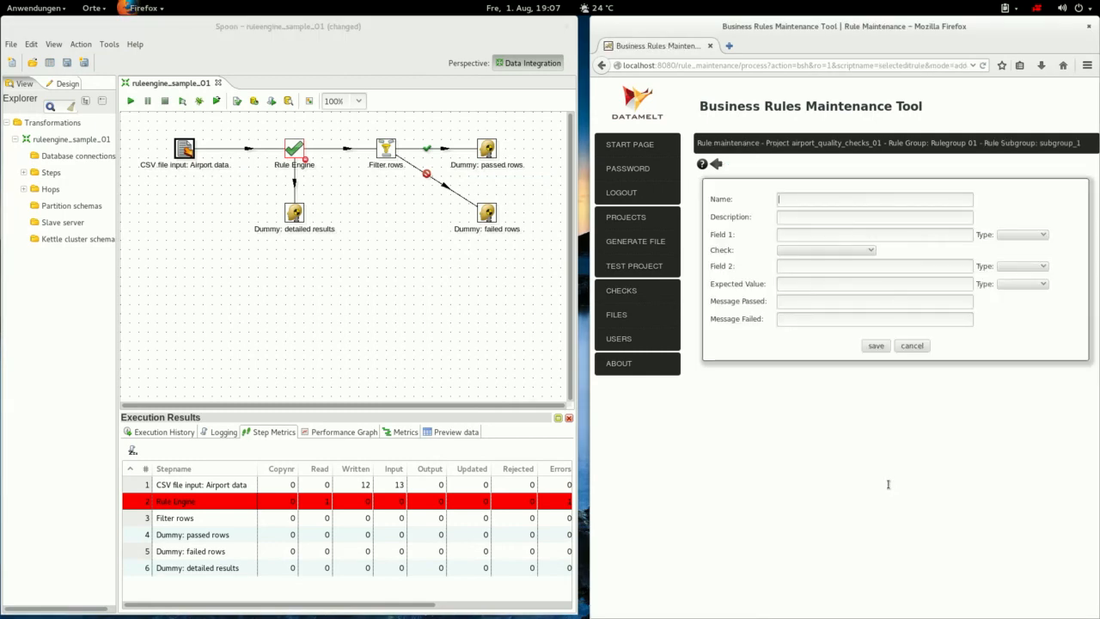
Enter rule_altitude_01, 'check altitude field', Field 1 'altitude', and browse Field 1's data types.
text(rul)
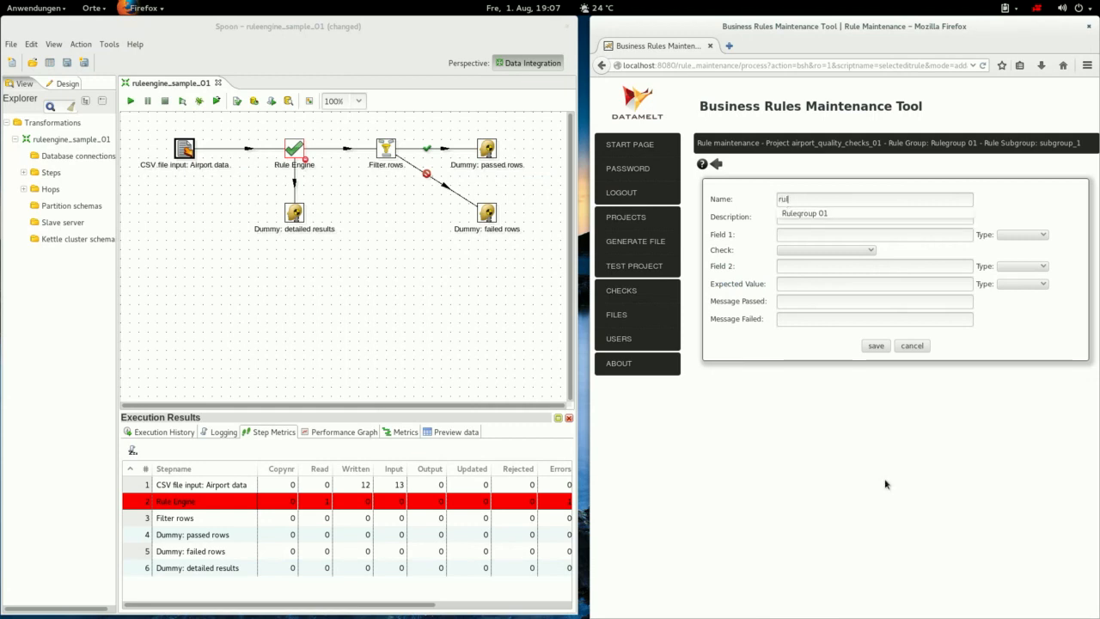
text(e_altitude_01)
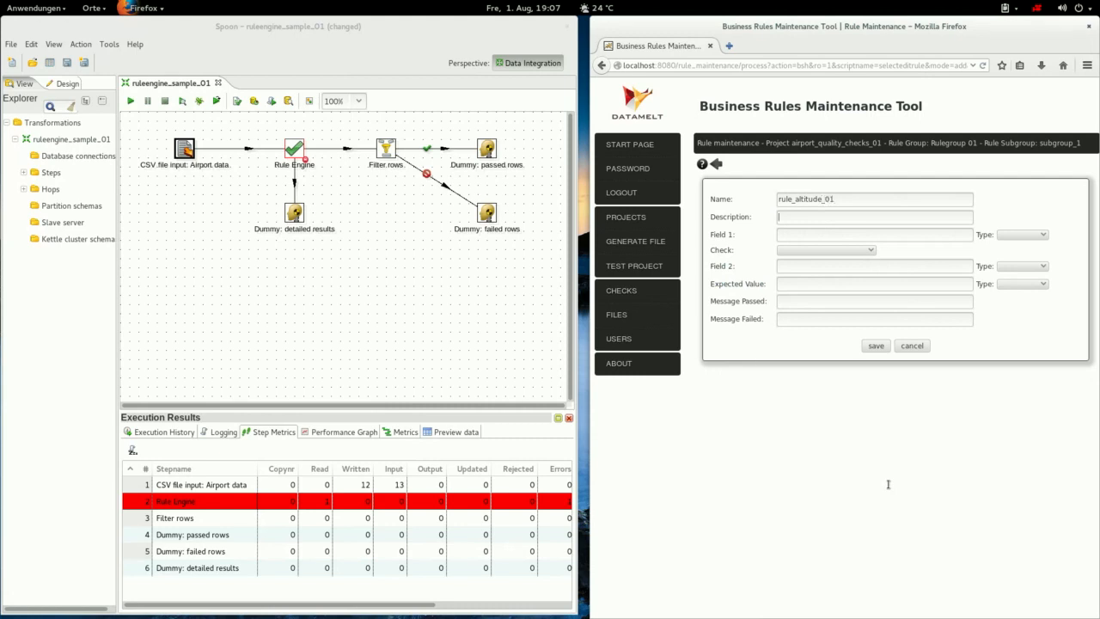
text(check )
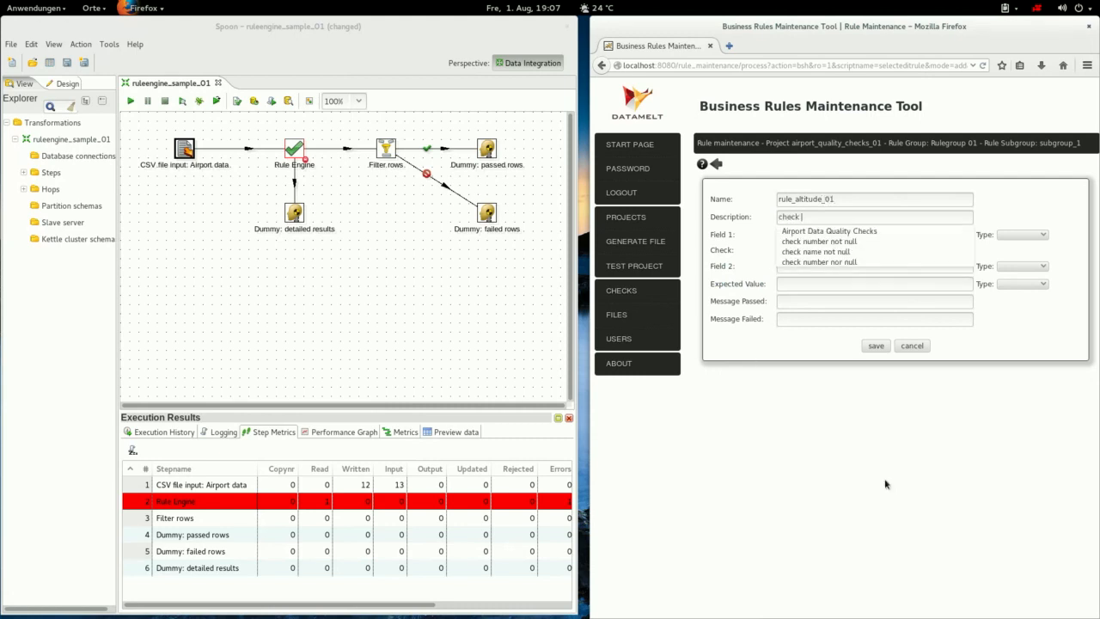
text(altitude field)
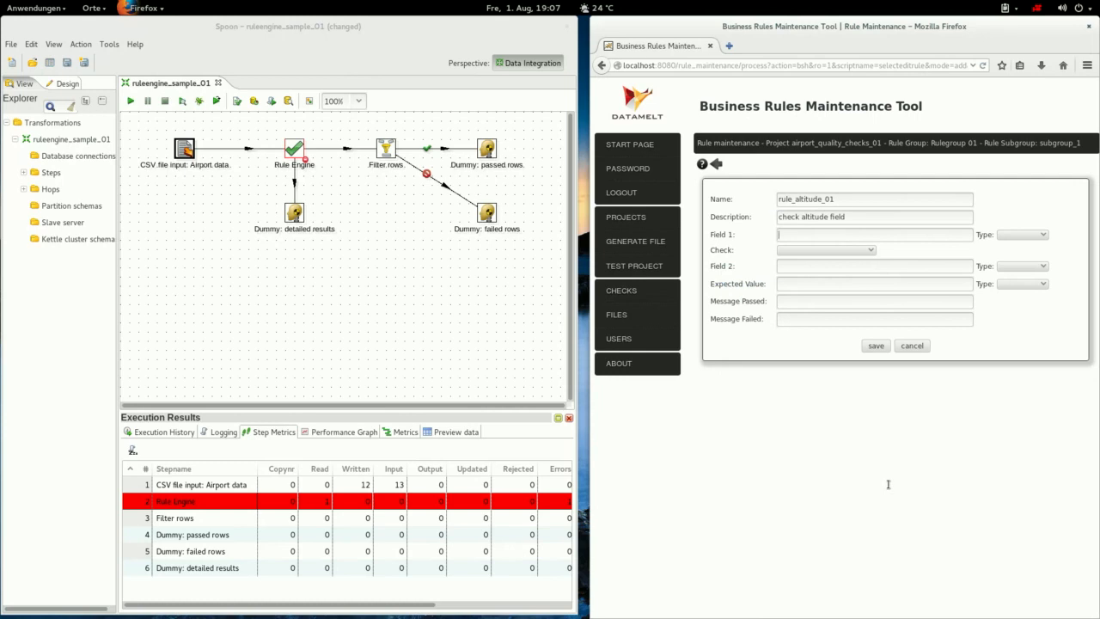
text(altitude)
key(Tab)
key(alt+Down)
key(Down)
key(Down)
key(Down)
key(Down)
key(Down)
key(Down)
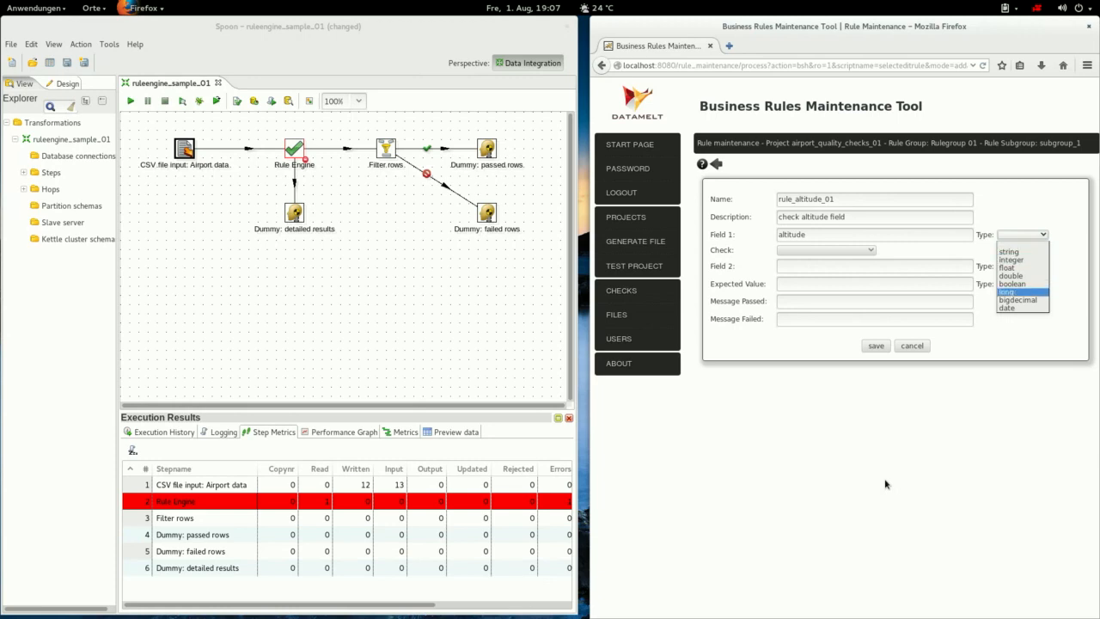
Set Field 1's type to long and choose the CheckIsGreaterOrEqual check.
key(Return)
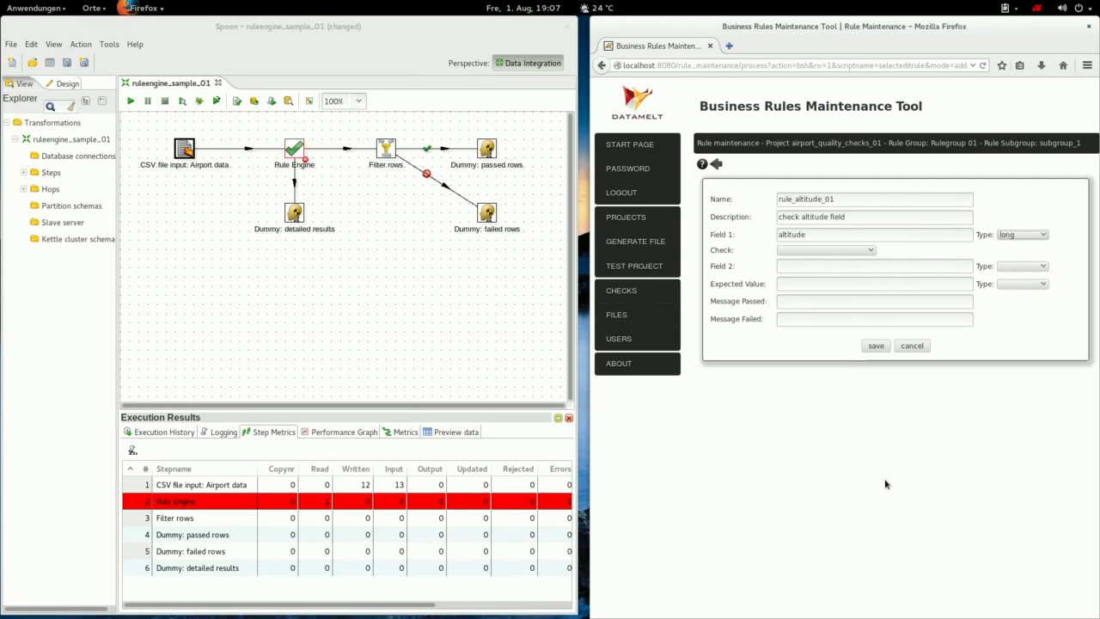
key(Tab)
key(alt+Down)
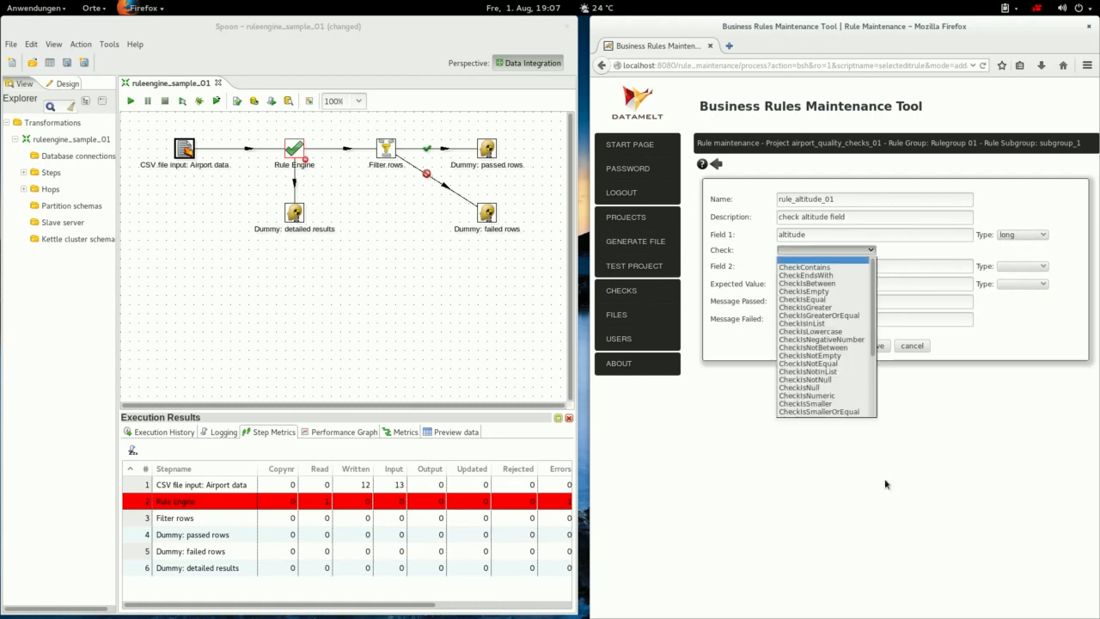
key(Down)
key(Down)
key(Down)
key(Down)
key(Down)
mouse_move(873, 308)
mouse_down()
mouse_move(872, 370)
mouse_move(873, 307)
mouse_up()
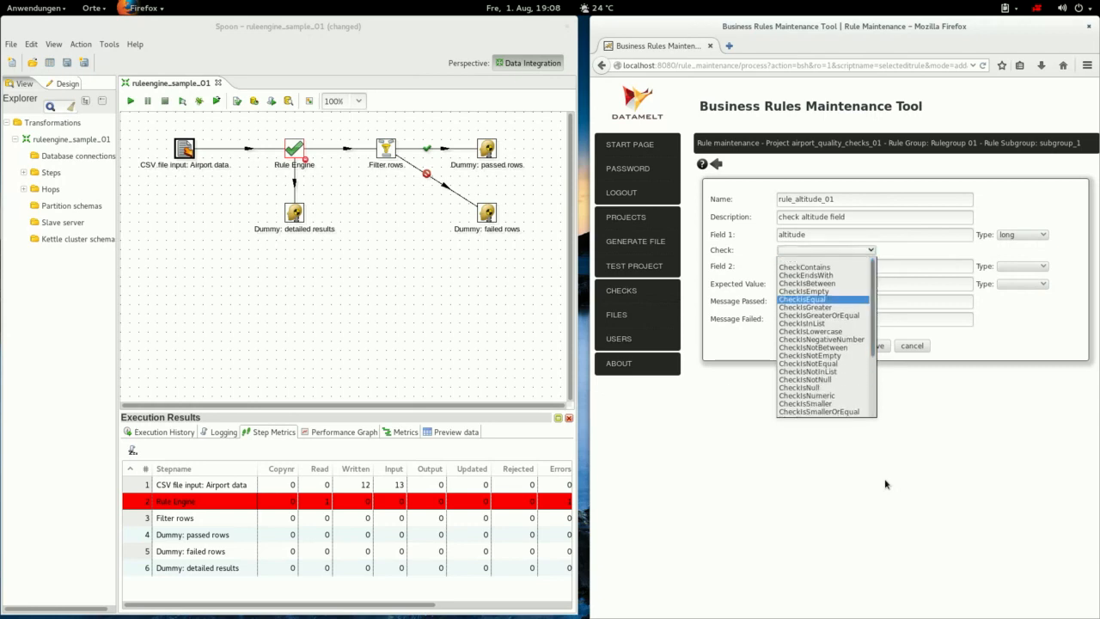
key(Down)
key(Down)
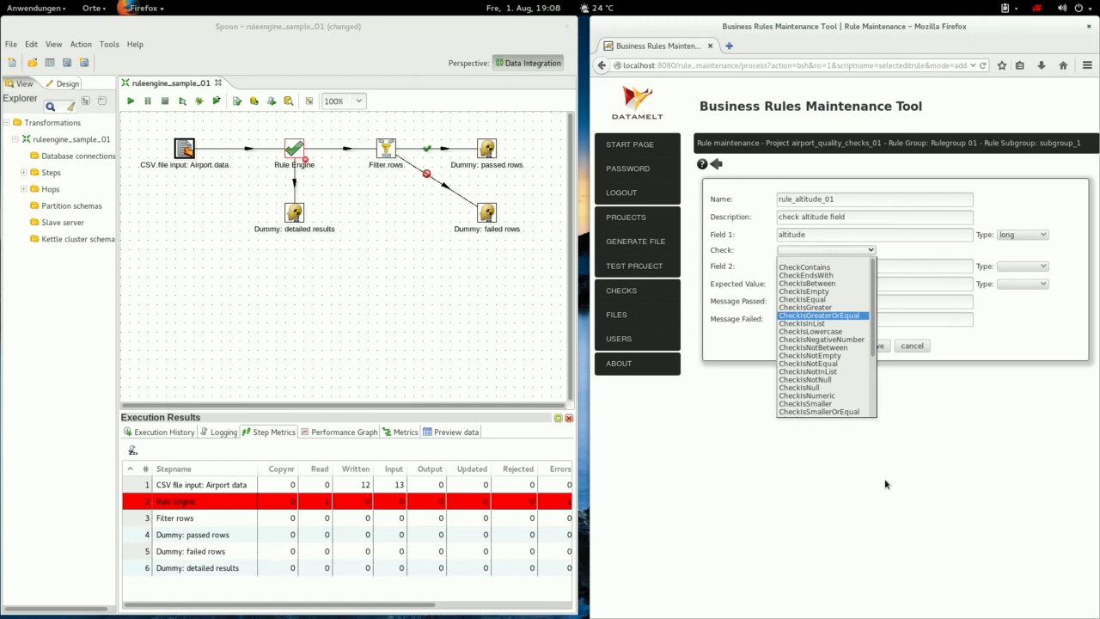
key(Return)
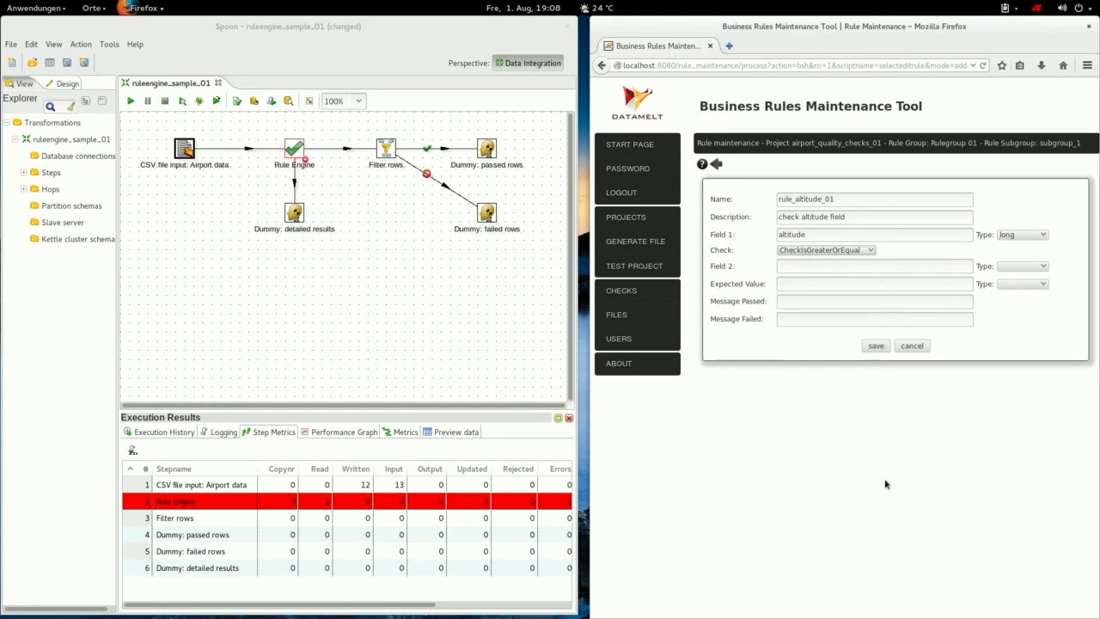
Enter 0 as the expected value with type integer.
key(Tab)
text(0)
key(Tab)
key(alt+Down)
key(Down)
key(Down)
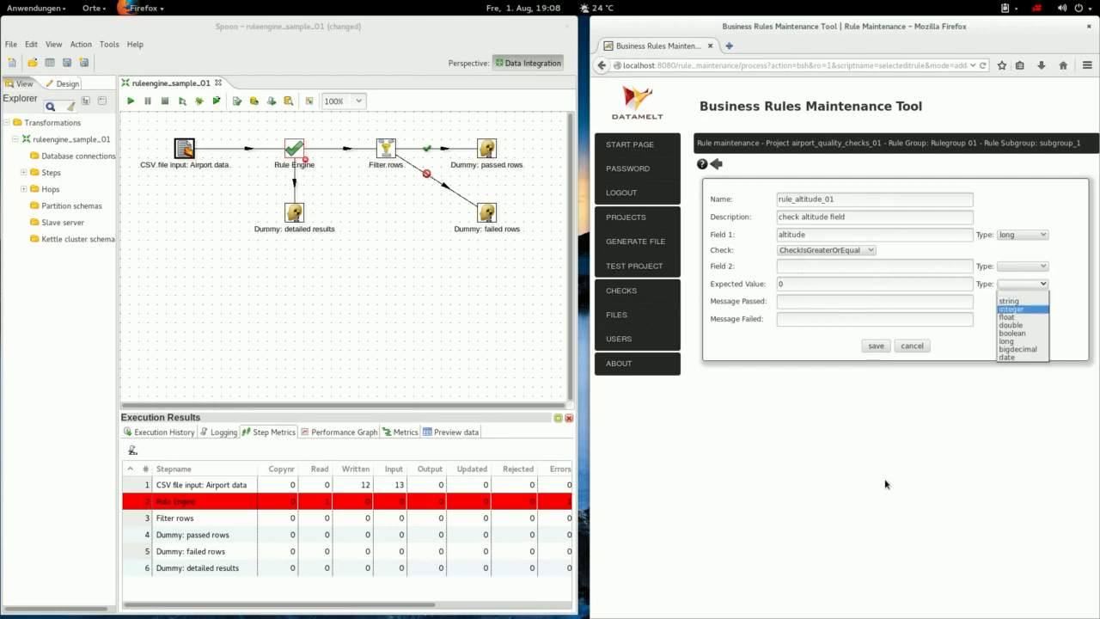
key(Return)
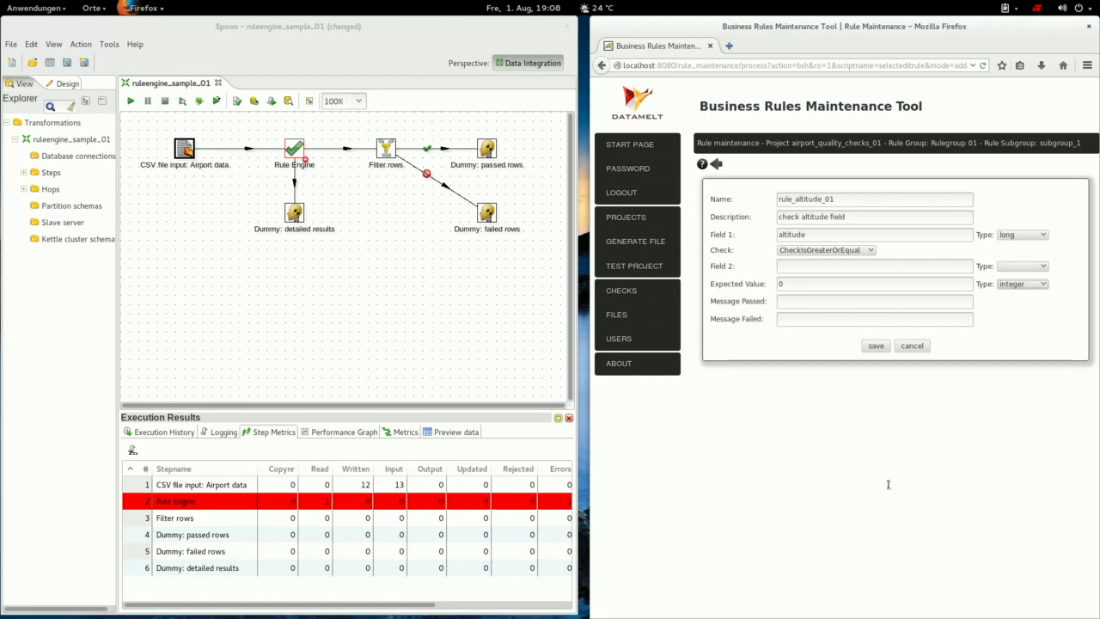
key(Tab)
Enter passed message 'Field altitude $1 is correctly greater or equal $0', add a failed version using 'not', and save.
text(Fie)
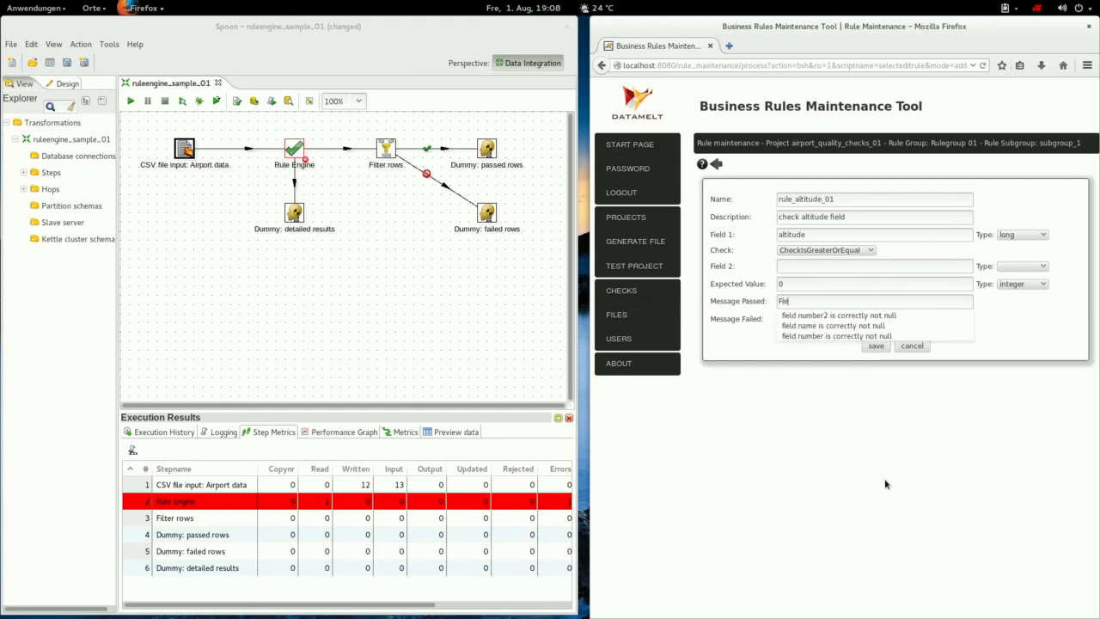
text(ld altitu)
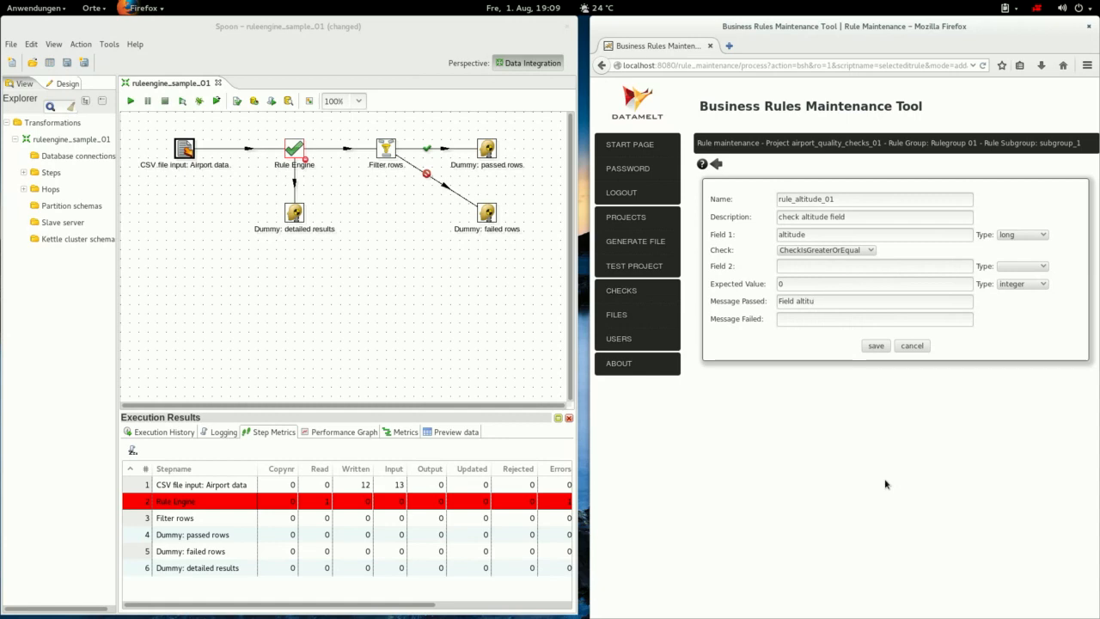
text(de $1 is correctly greater or eq)
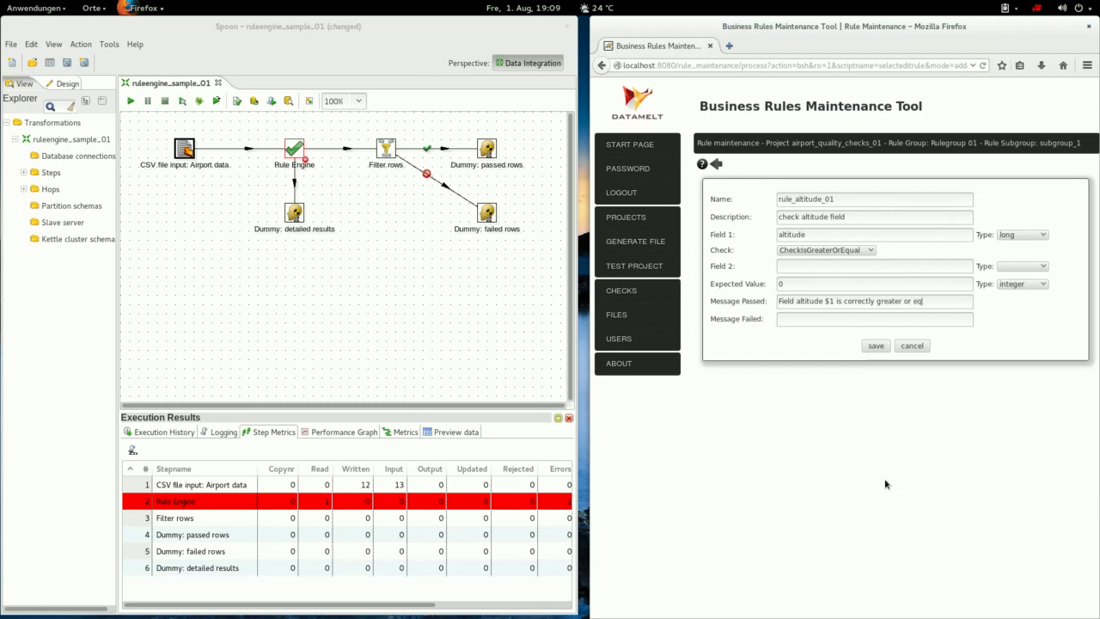
text(ual $0)
key(ctrl+a)
key(ctrl+c)
key(Tab)
key(ctrl+v)
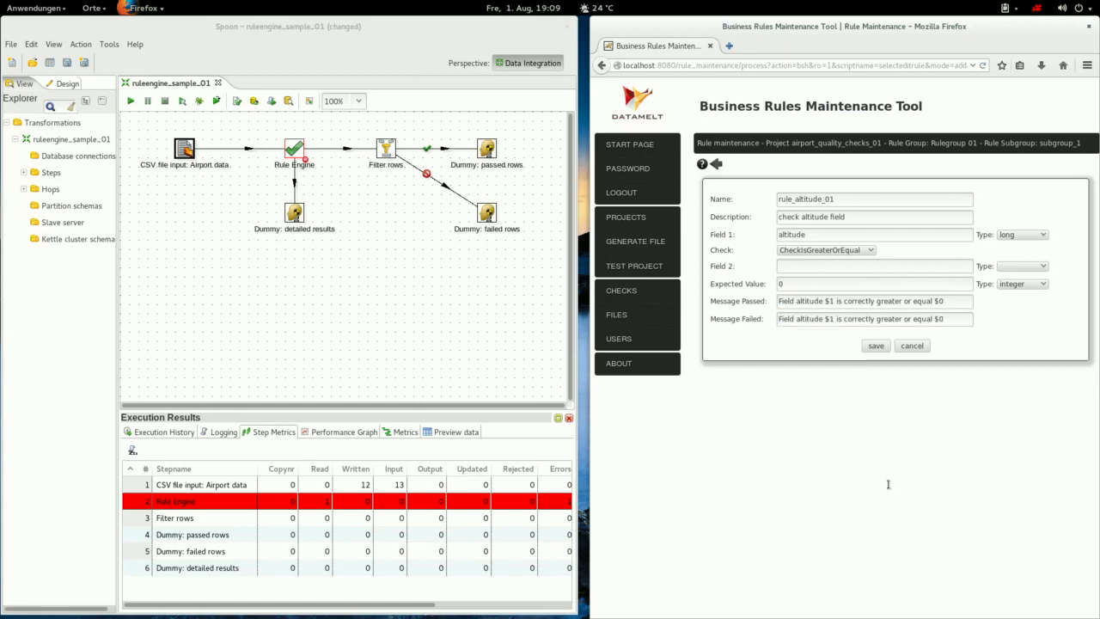
key(ctrl+Left)
key(ctrl+Left)
key(ctrl+Left)
key(ctrl+Left)
key(ctrl+Left)
key(shift+Right)
key(shift+Right)
key(shift+Right)
key(shift+Right)
key(shift+Right)
key(shift+Right)
key(shift+Right)
key(shift+Right)
key(shift+Right)
text(not)
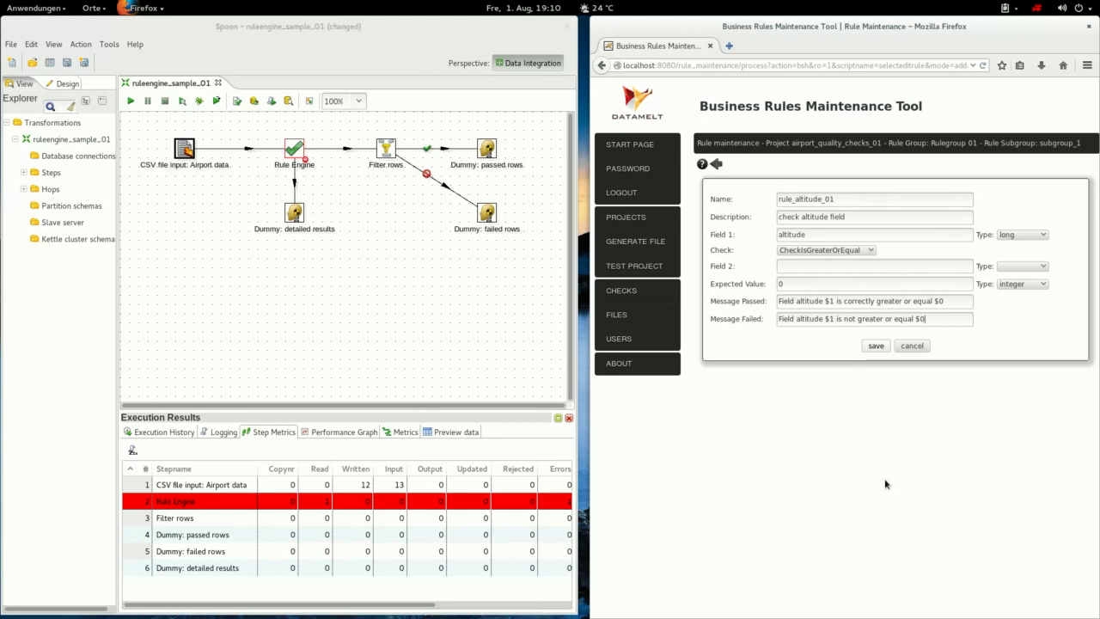
key(Return)
Rename the copied rule to rule_altitude_02 with check CheckIsSmallerOrEqual and expected value 12000.
key(BackSpace)
text(2)
click(826, 251)
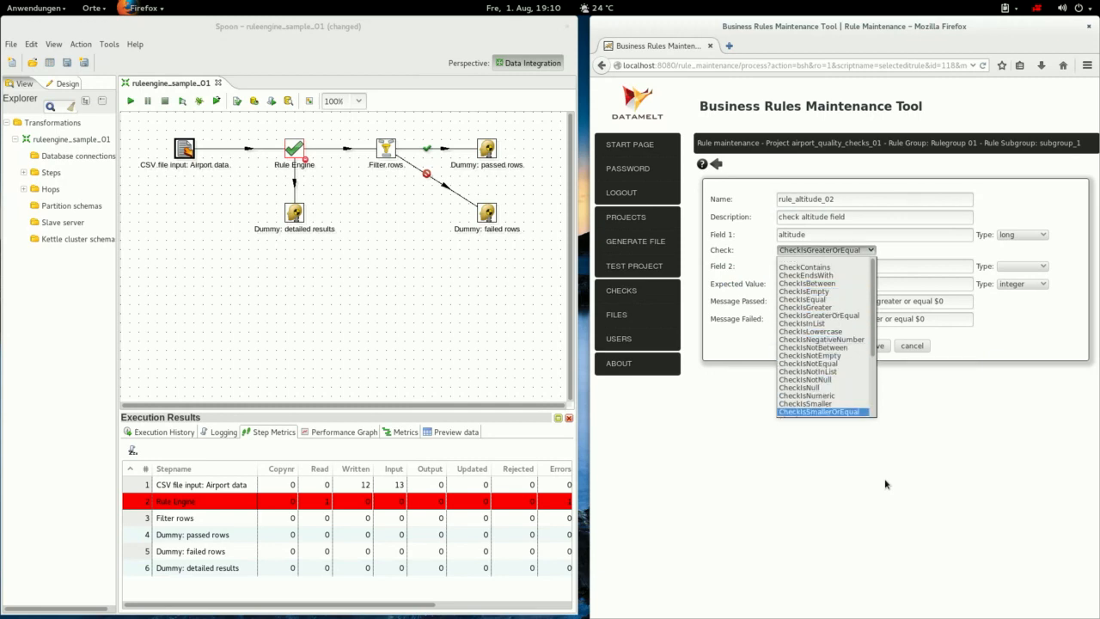
click(818, 412)
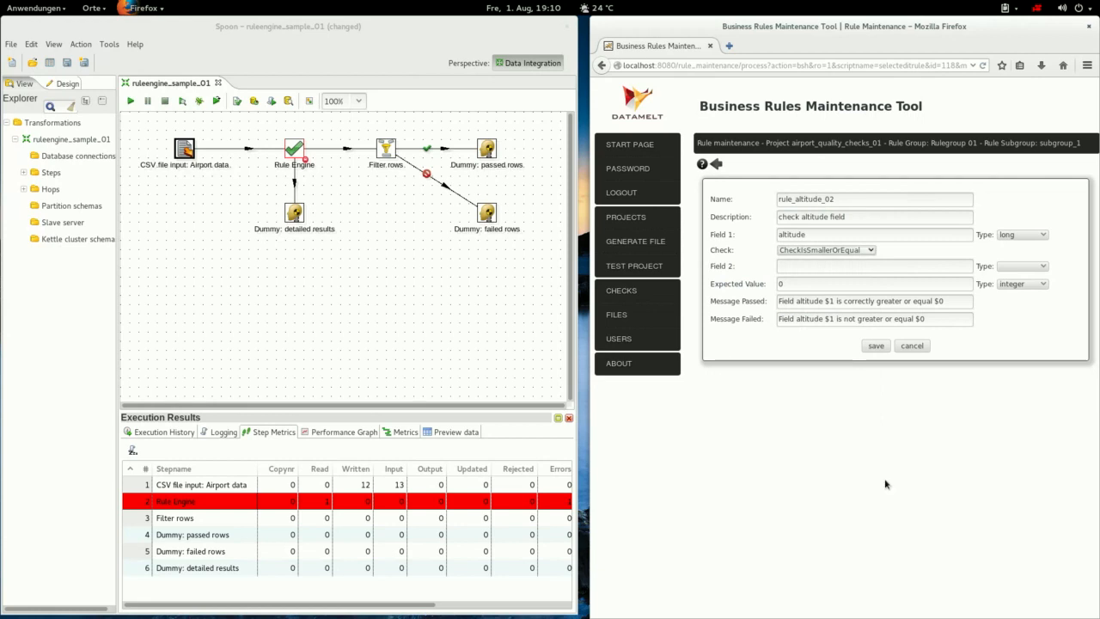
double_click(781, 284)
text(12000)
Change 'greater' to 'smaller' in both messages and save the rule.
key(shift+Right)
key(shift+Right)
key(shift+Right)
key(shift+Right)
key(shift+Right)
key(shift+Right)
key(shift+Right)
key(shift+Right)
key(shift+Right)
key(shift+Left)
key(shift+Left)
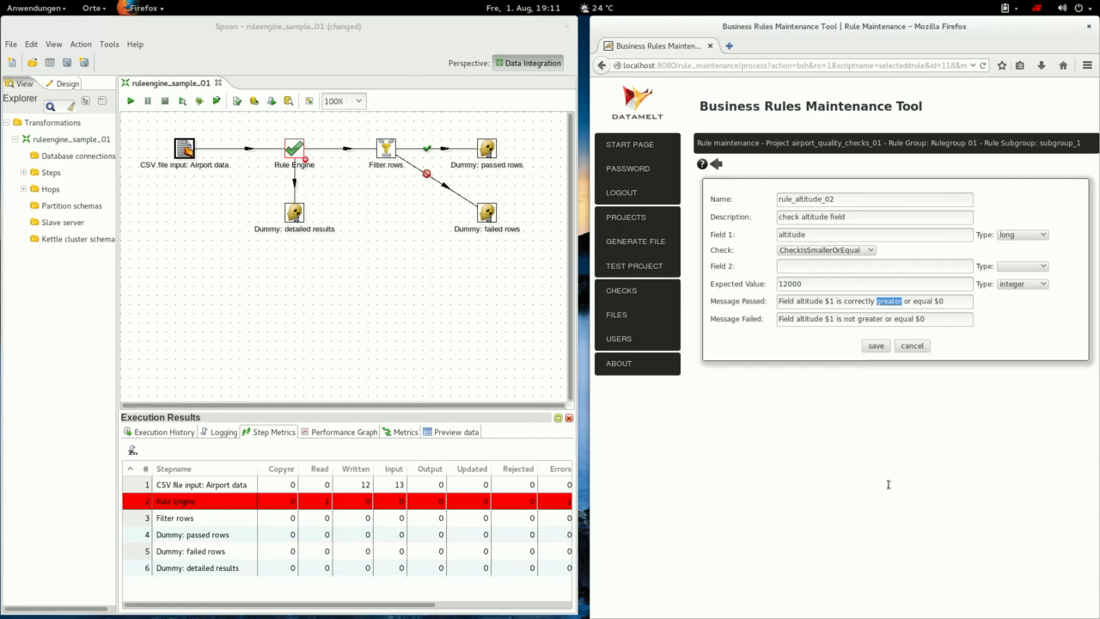
text(smaller)
key(BackSpace)
key(BackSpace)
key(BackSpace)
key(BackSpace)
key(BackSpace)
key(BackSpace)
key(BackSpace)
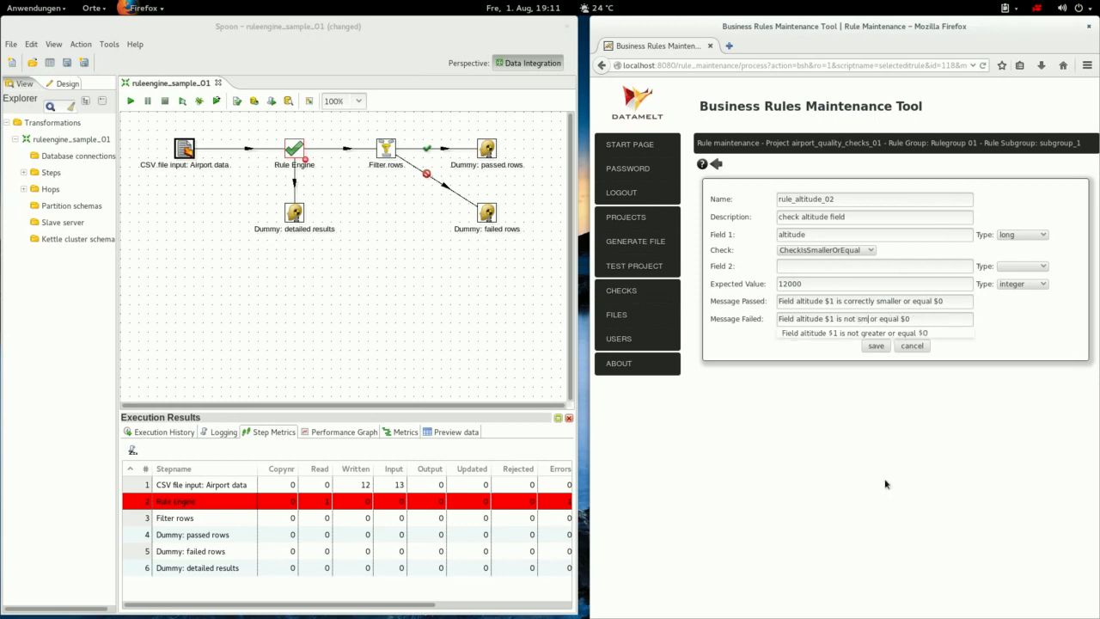
text(smaller)
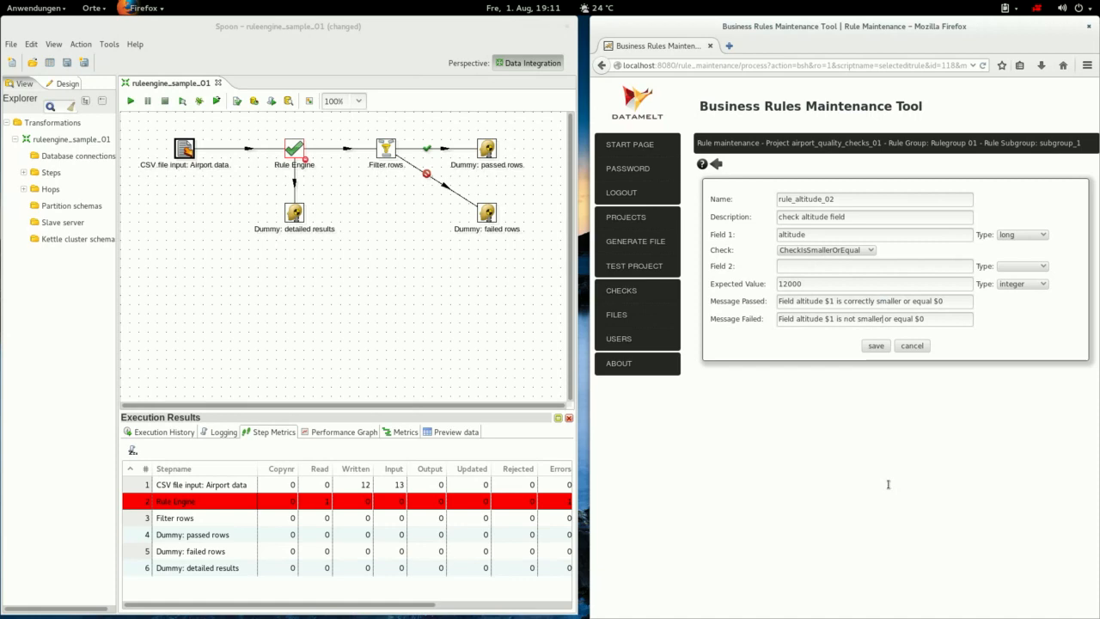
key(Return)
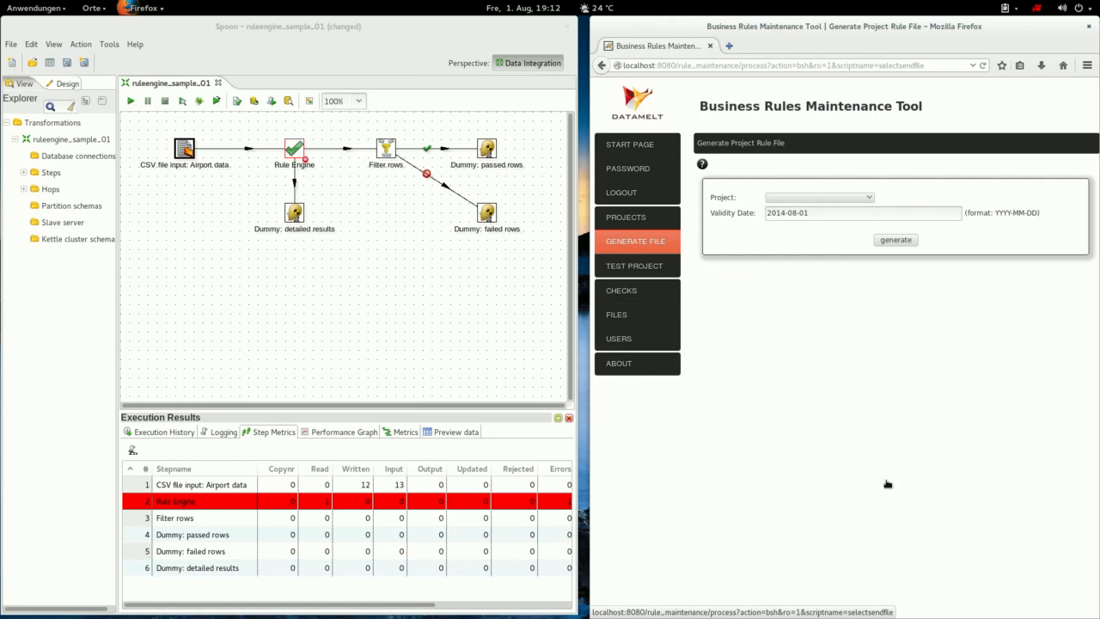
Select Airport Data Quality Checks as the project for the generated rule file.
click(820, 198)
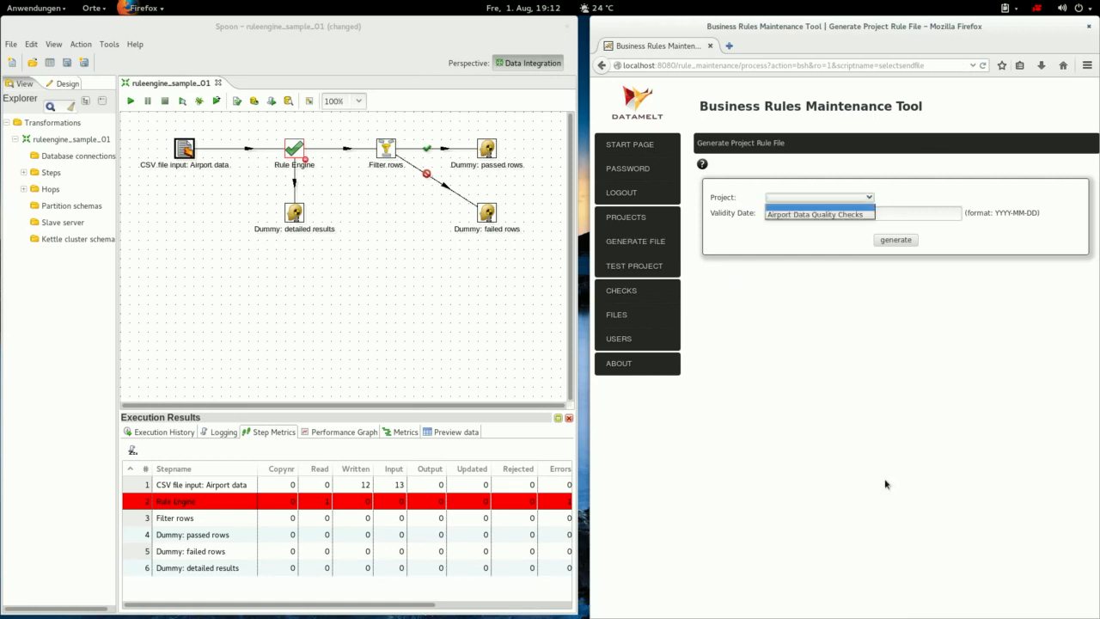
click(816, 214)
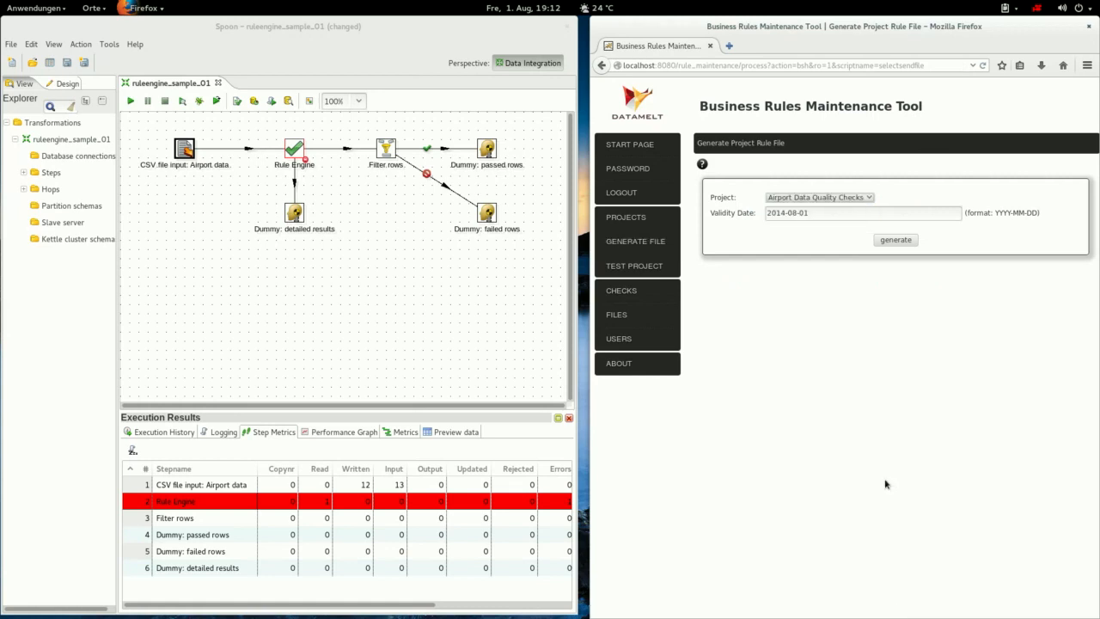
key(Tab)
Generate the rule file and save it as airport_quality_checks_01.zip in quality_checks.
key(space)
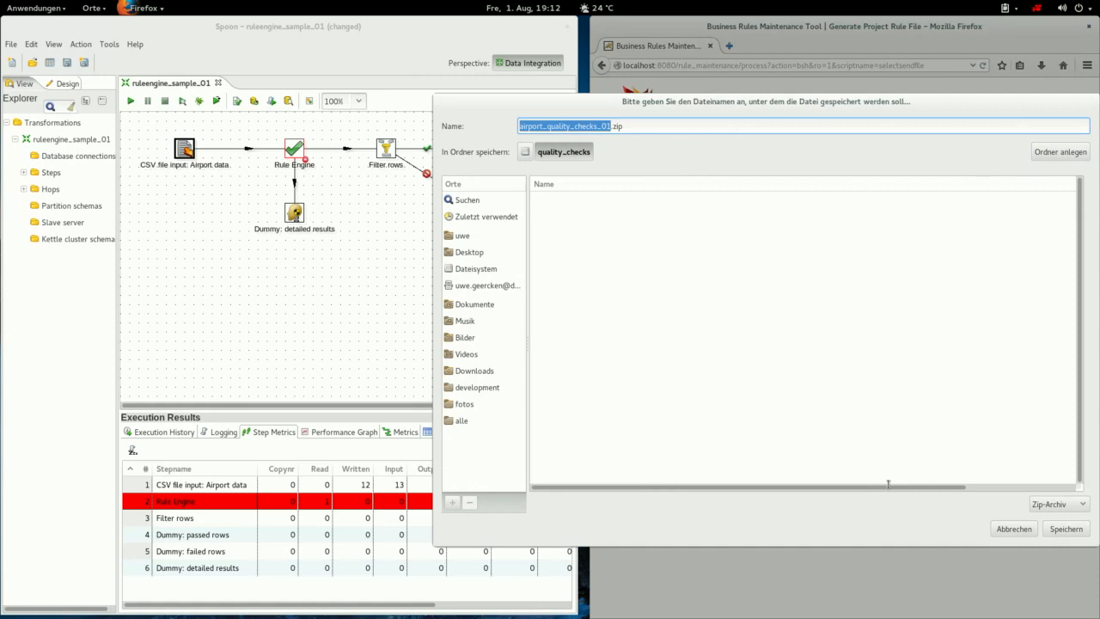
key(End)
key(ctrl+shift+Left)
key(ctrl+shift+Left)
key(ctrl+shift+Left)
key(ctrl+shift+Left)
key(ctrl+shift+Left)
key(End)
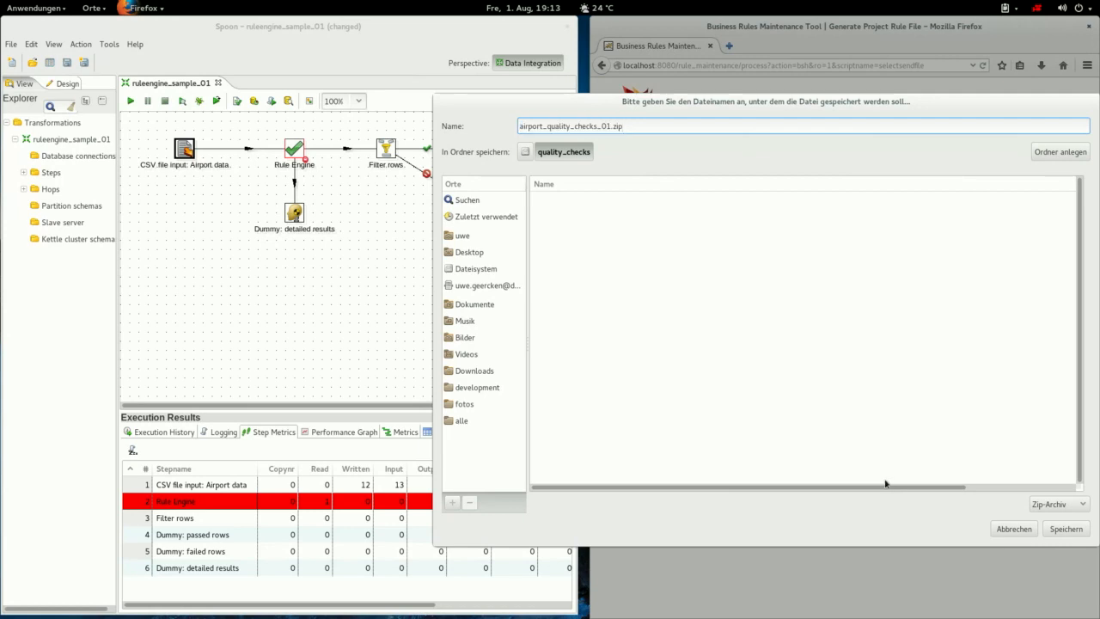
key(Return)
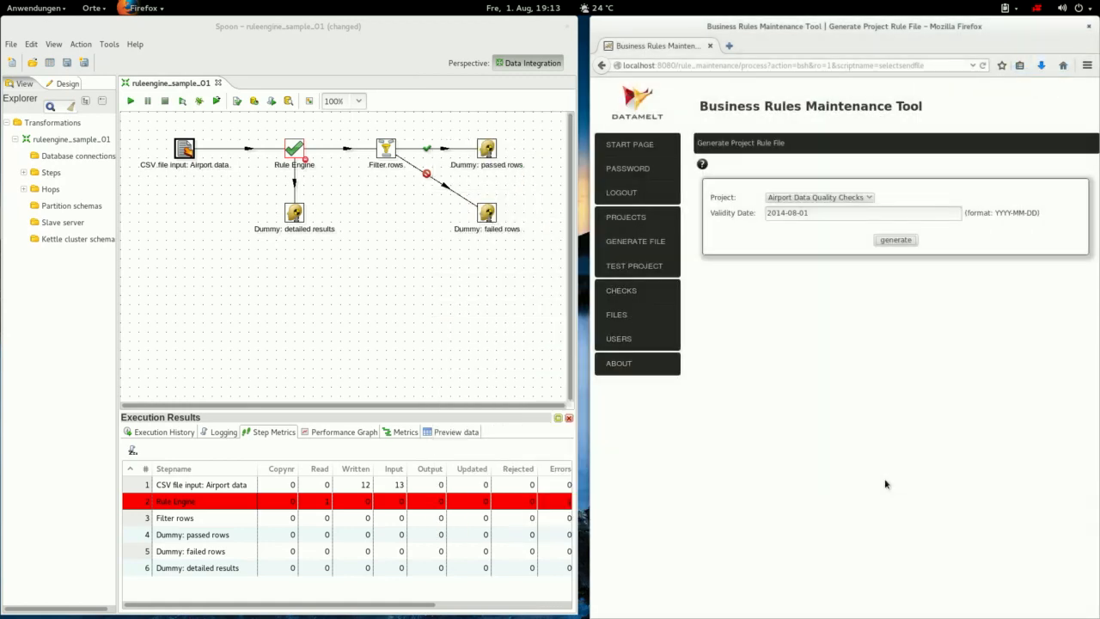
Check the Files window for airport_quality_checks_01.zip, then return to Spoon.
key(alt+Tab)
key(alt+Tab)
key(alt+Tab)
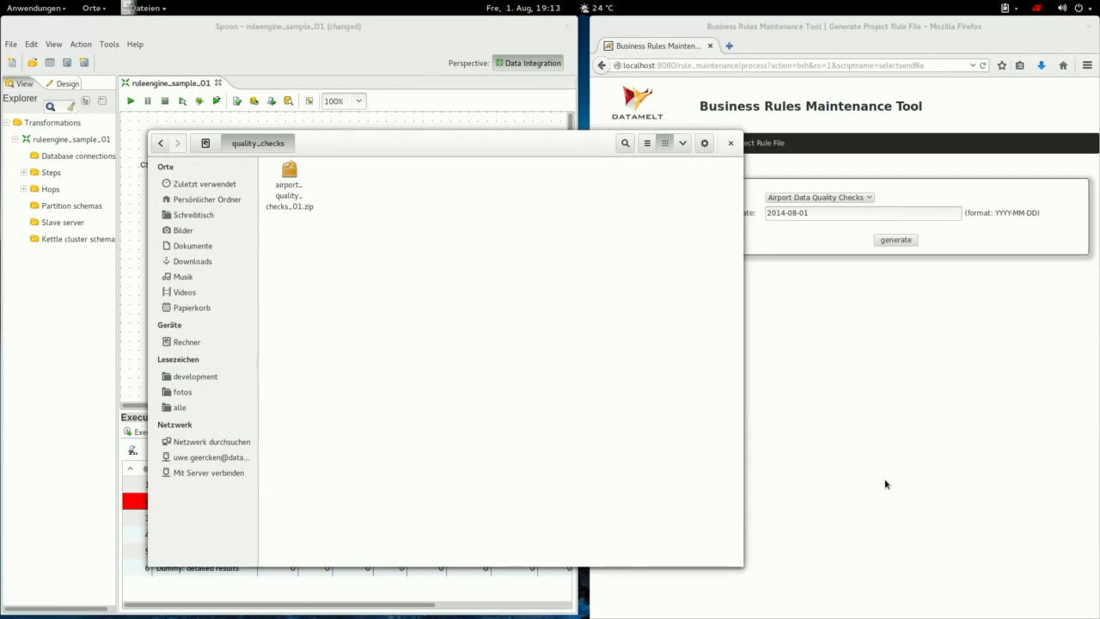
key(alt+Tab)
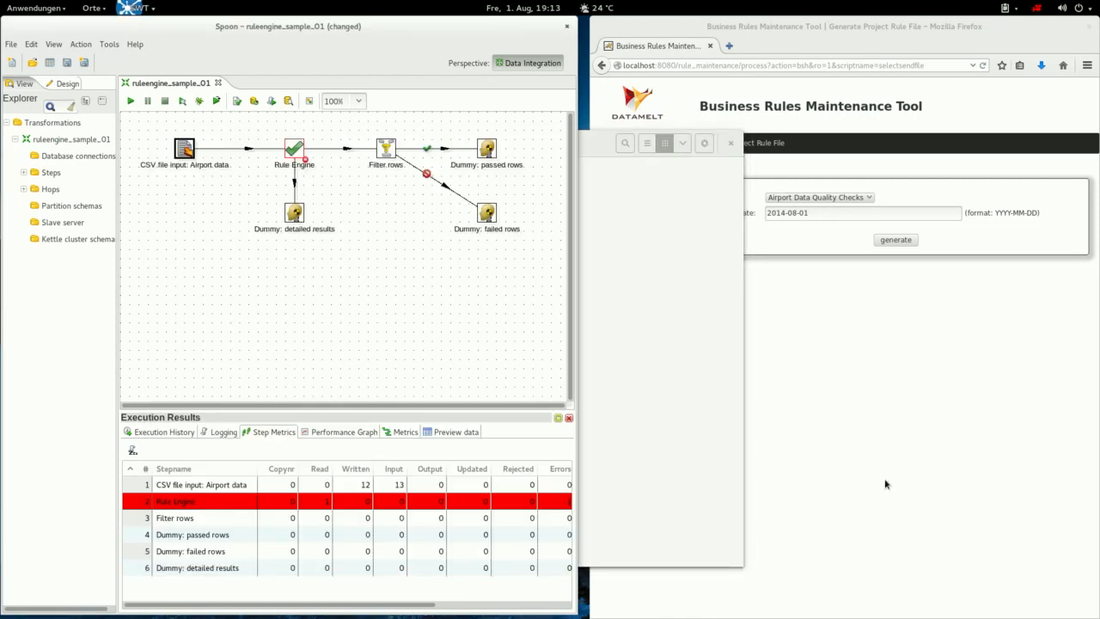
mouse_move(294, 149)
Set the Rule Engine's rules file to /quality_checks/airport_quality_checks_01.zip and save the transformation.
double_click(295, 150)
click(438, 301)
text(/quality_chaeks)
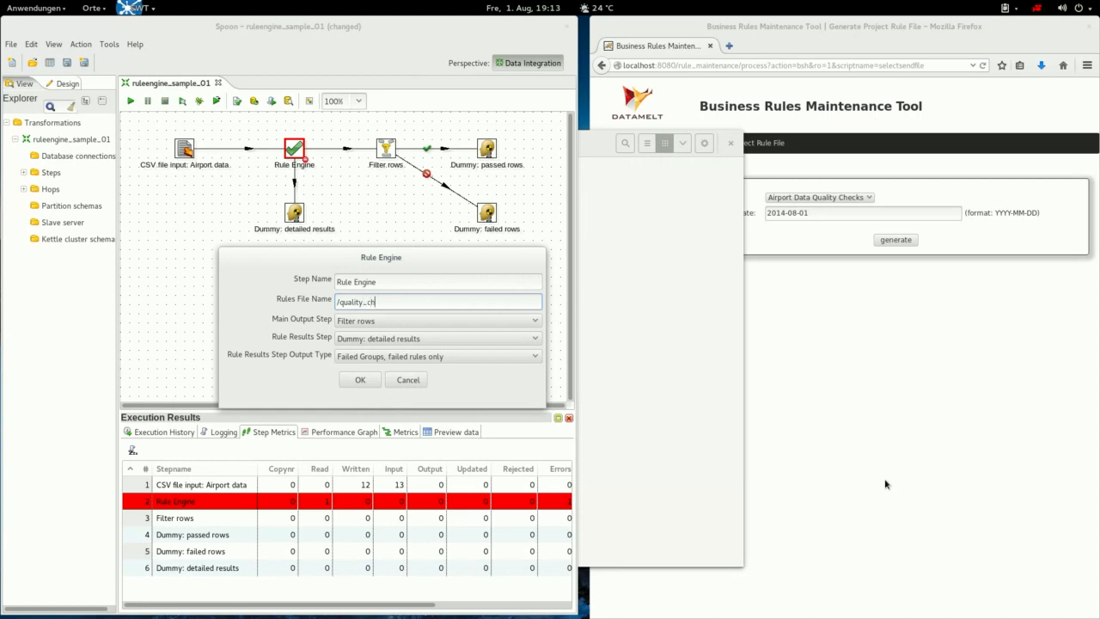
key(BackSpace)
key(BackSpace)
key(BackSpace)
key(BackSpace)
text(ecks/airport_quality_checks_01.zip)
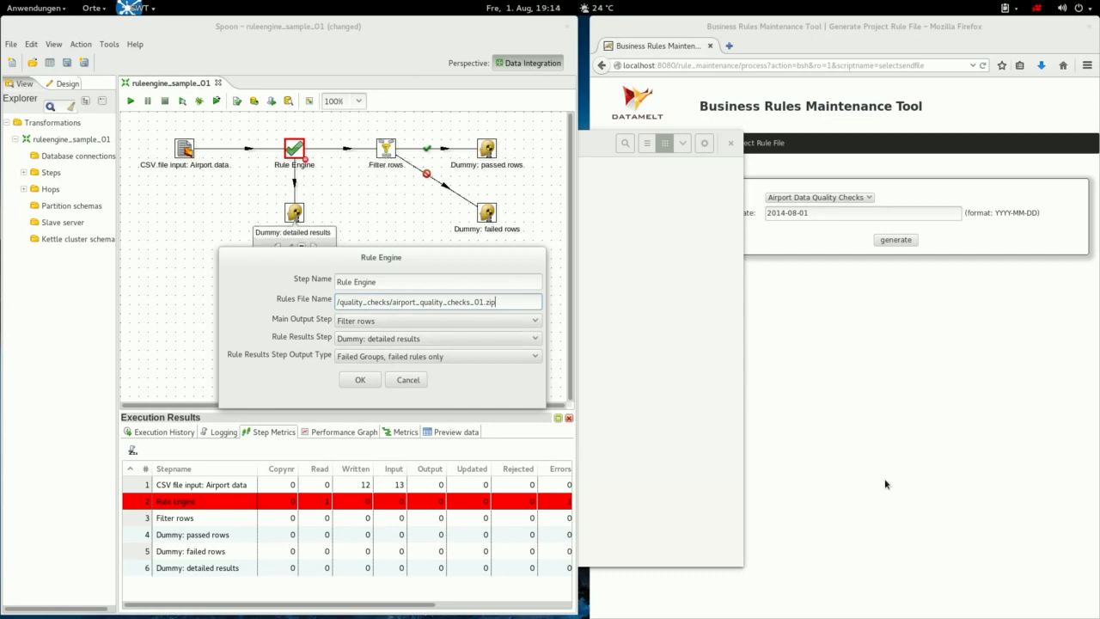
key(Return)
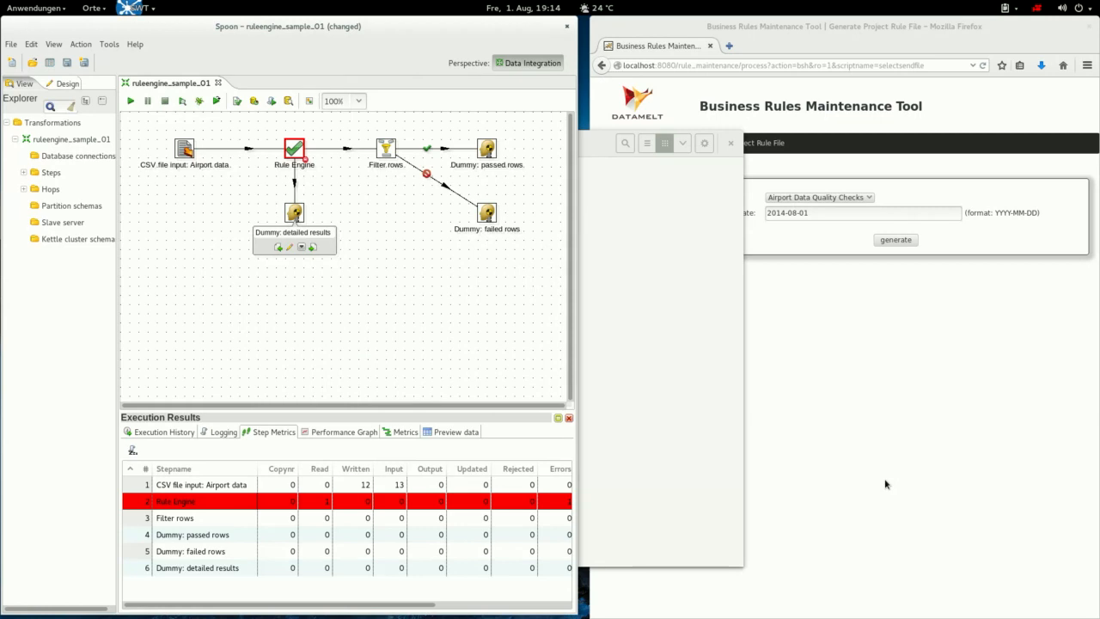
key(ctrl+s)
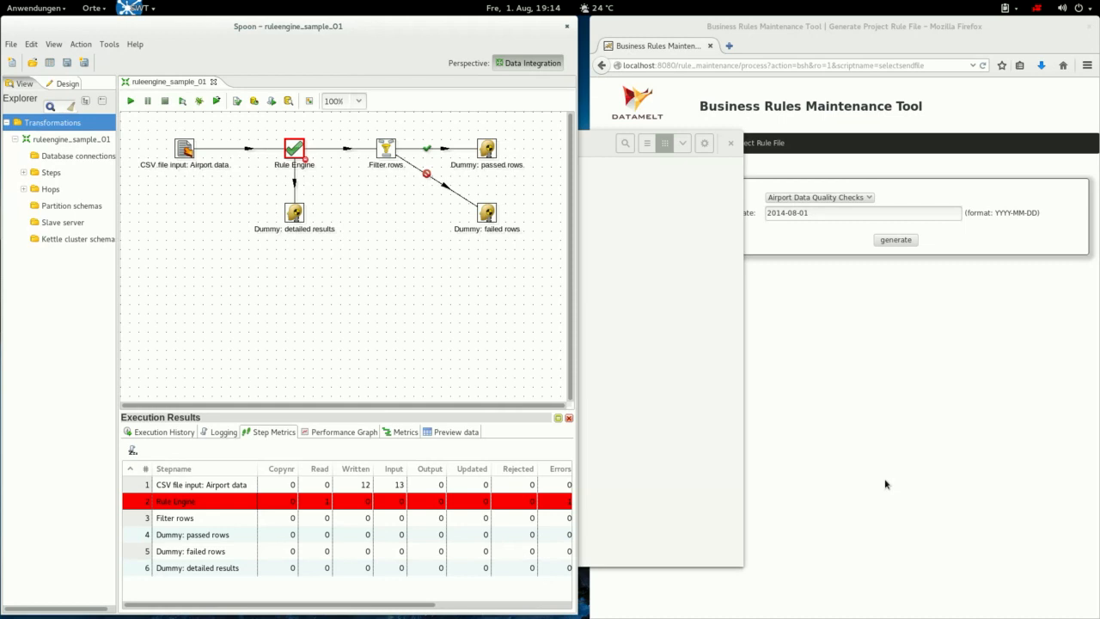
click(486, 213)
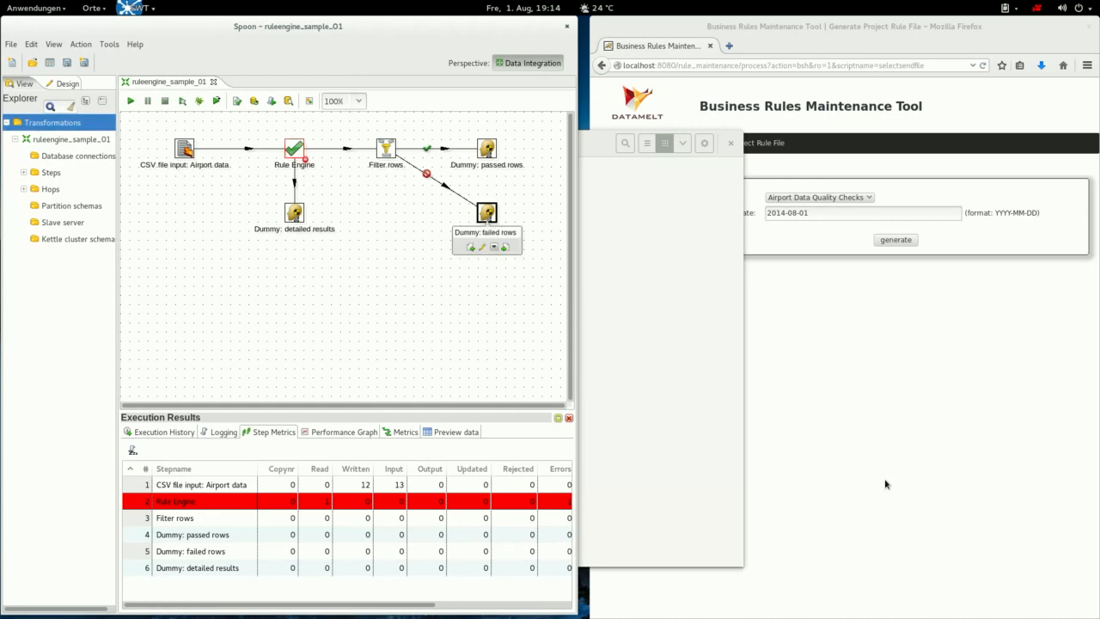
right_click(486, 212)
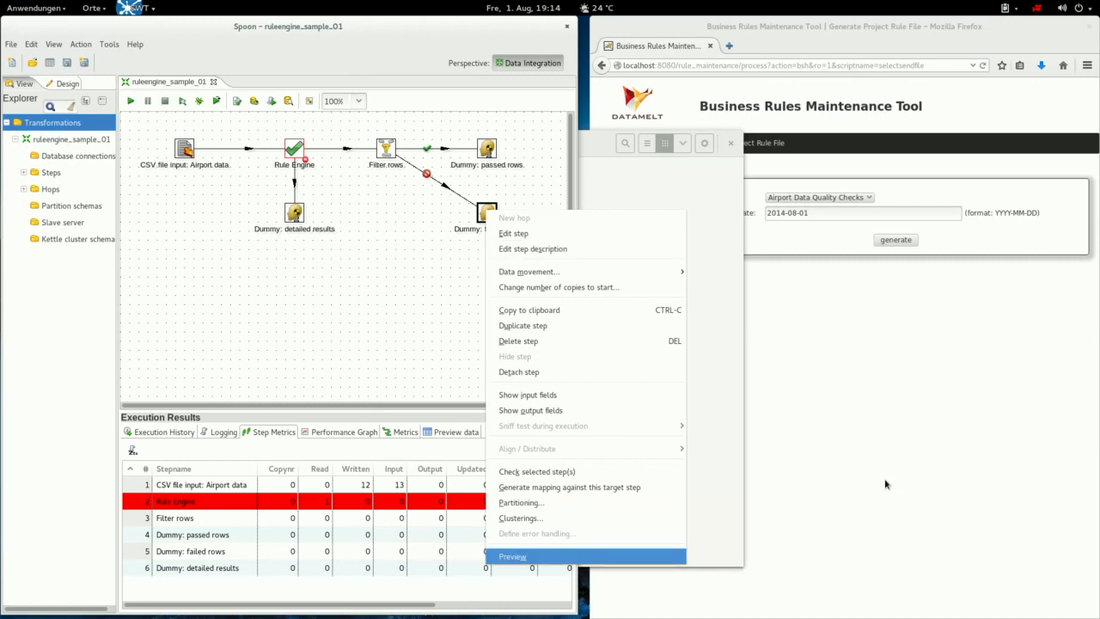
click(524, 556)
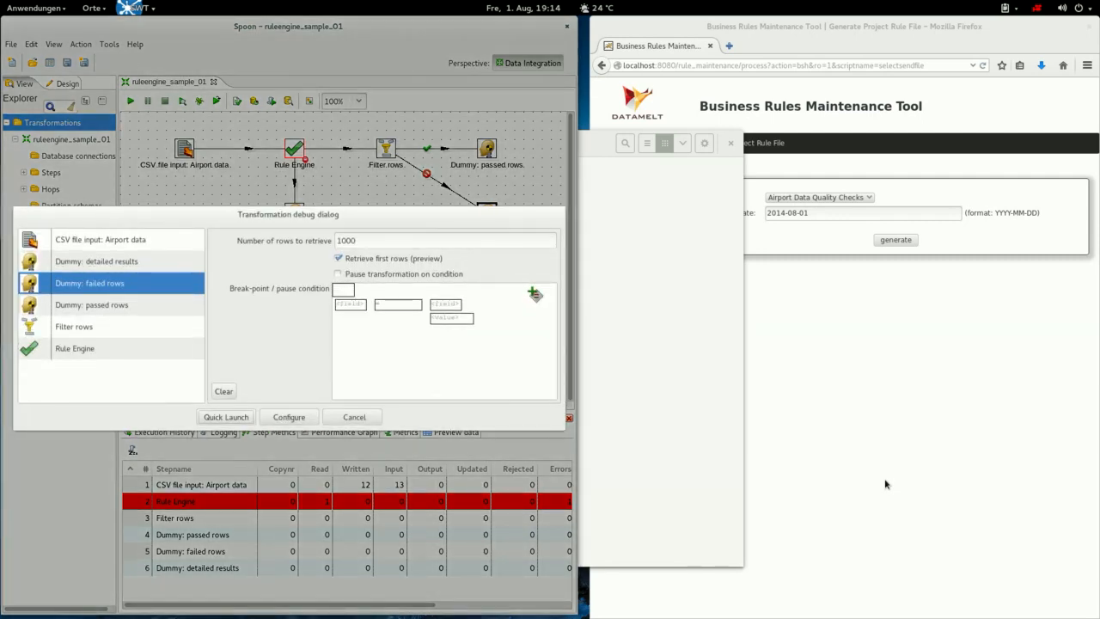
key(Return)
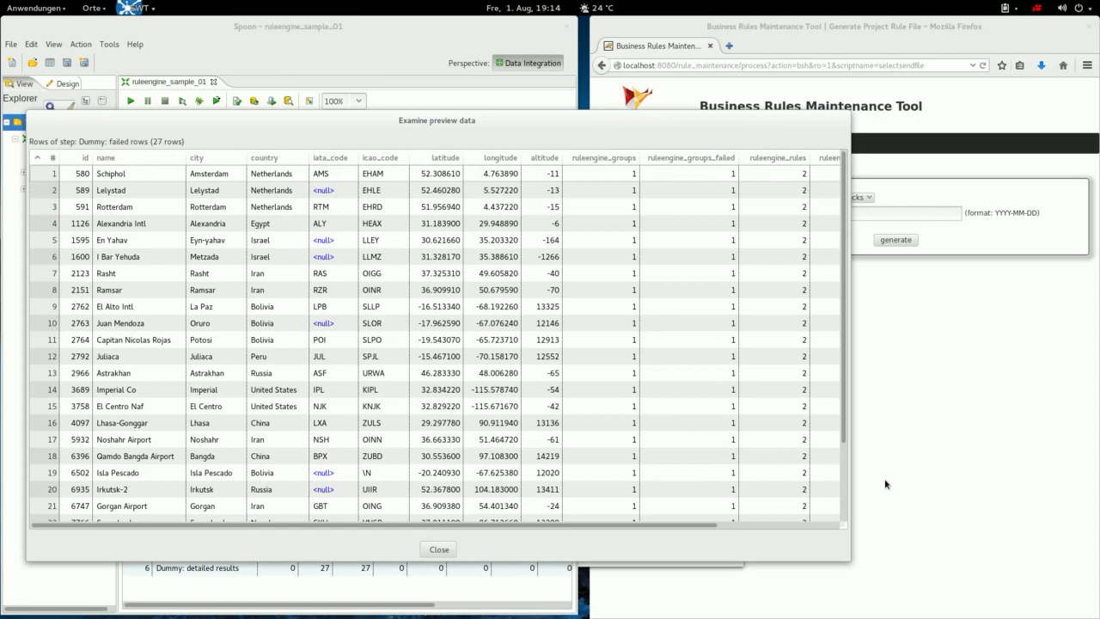
mouse_move(378, 525)
mouse_down()
mouse_move(501, 525)
mouse_move(379, 525)
mouse_up()
click(543, 174)
click(543, 174)
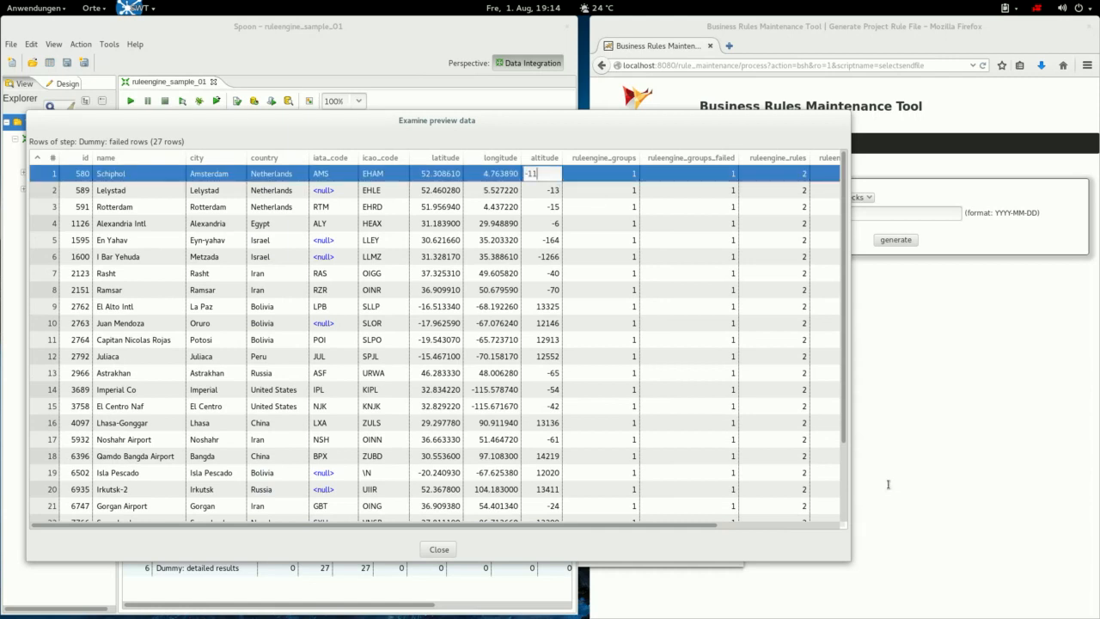
Review the Amsterdam row's ruleengine groups, rules and actions values, then close the preview.
drag(543, 525, 664, 526)
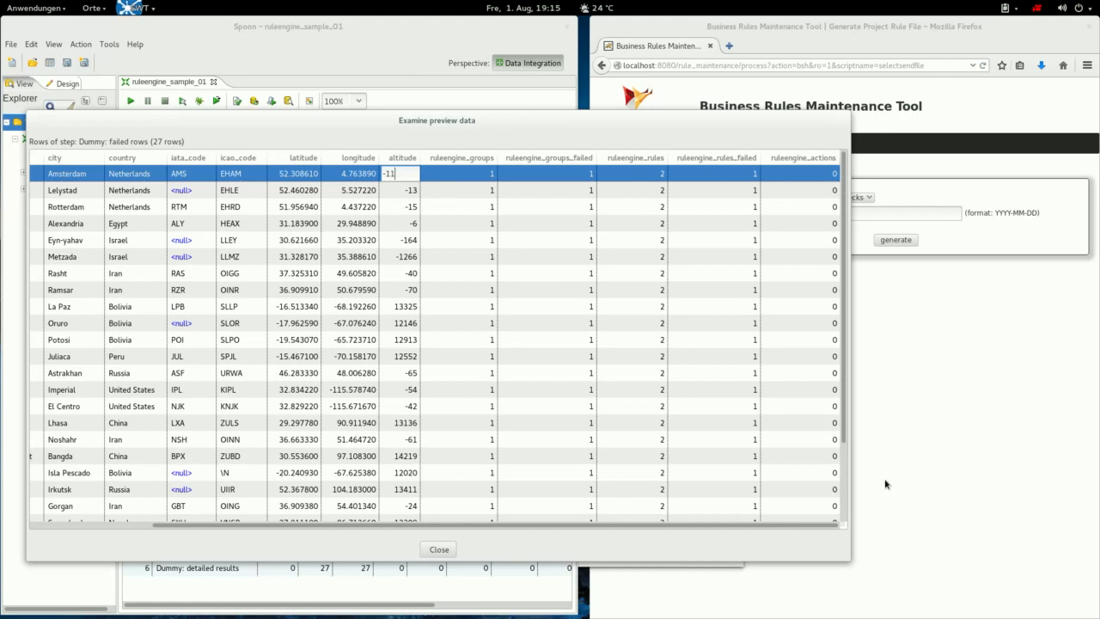
key(Tab)
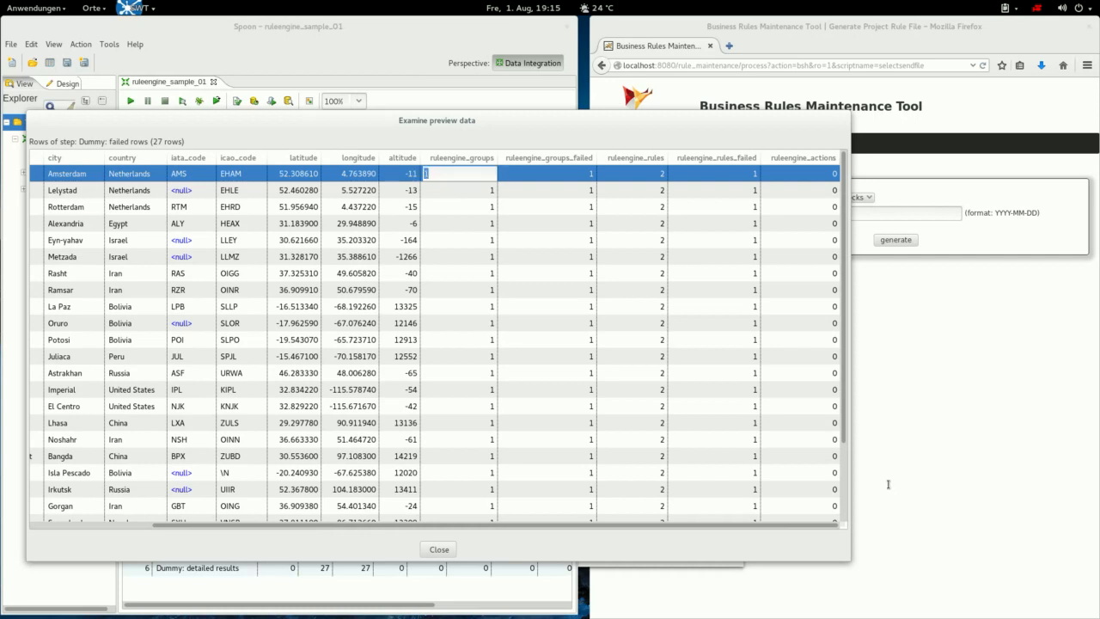
key(Tab)
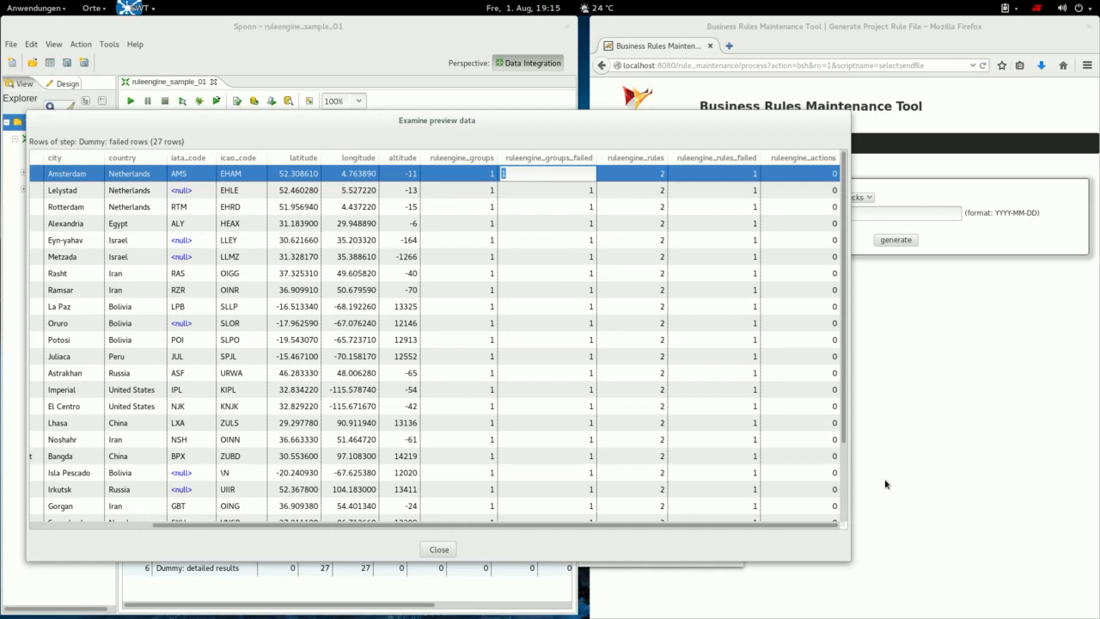
key(Tab)
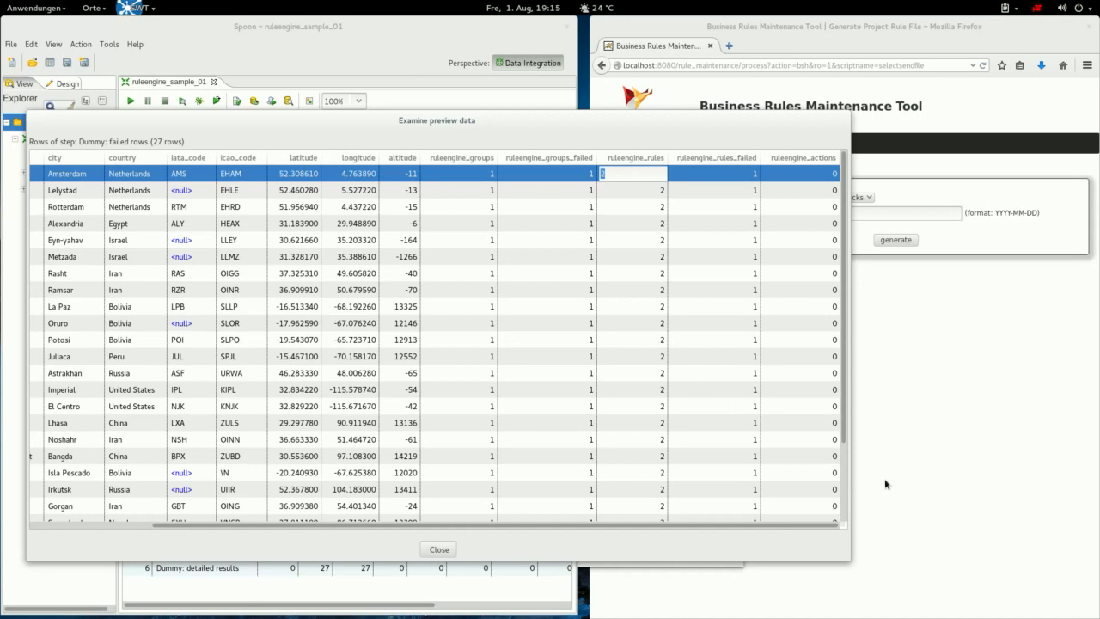
key(Tab)
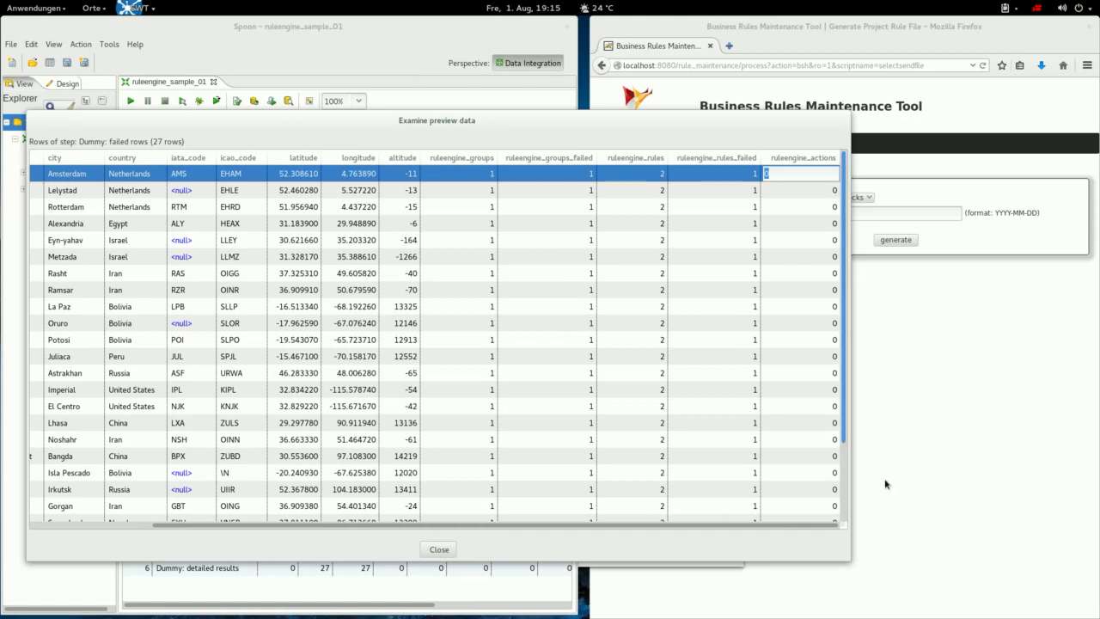
scroll(886, 484, down, 3)
scroll(886, 484, up, 3)
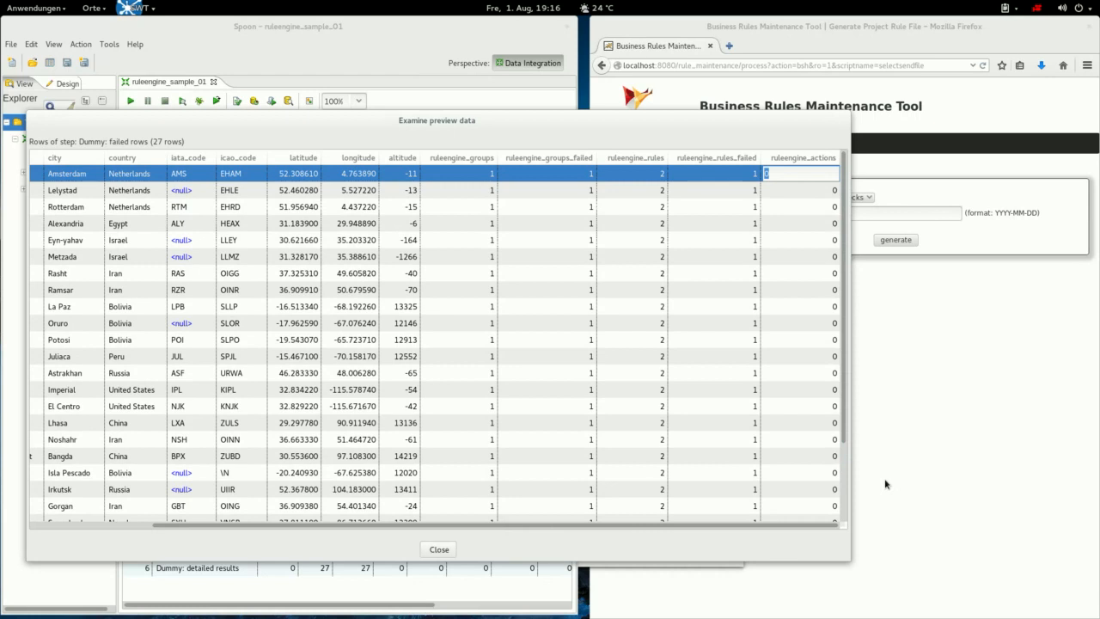
click(439, 549)
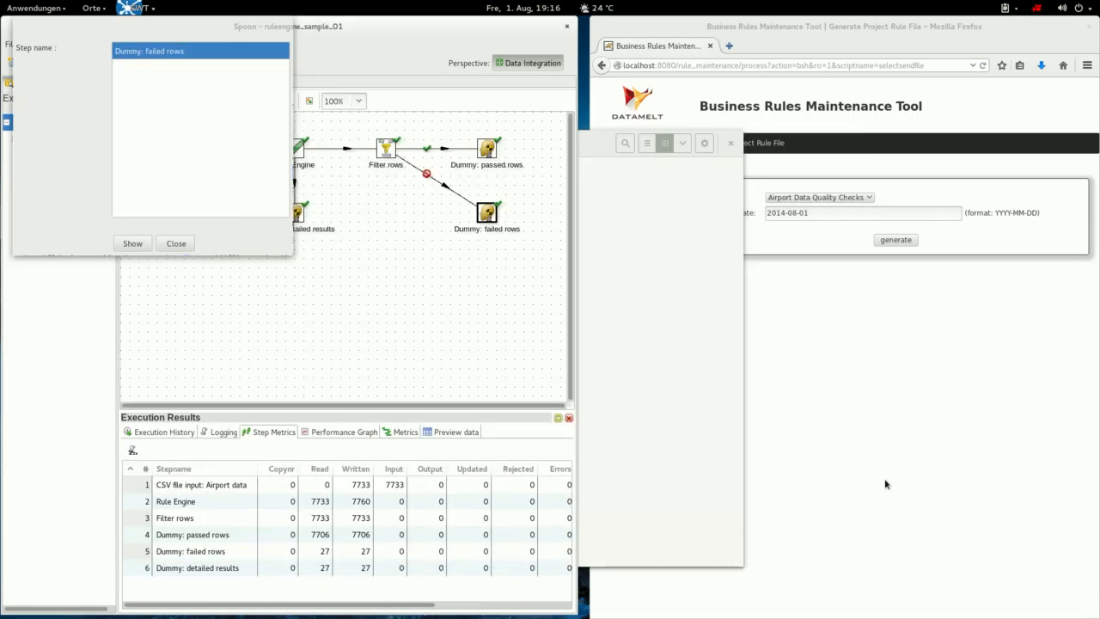
Close the preview step chooser and minimize the Files window.
click(177, 243)
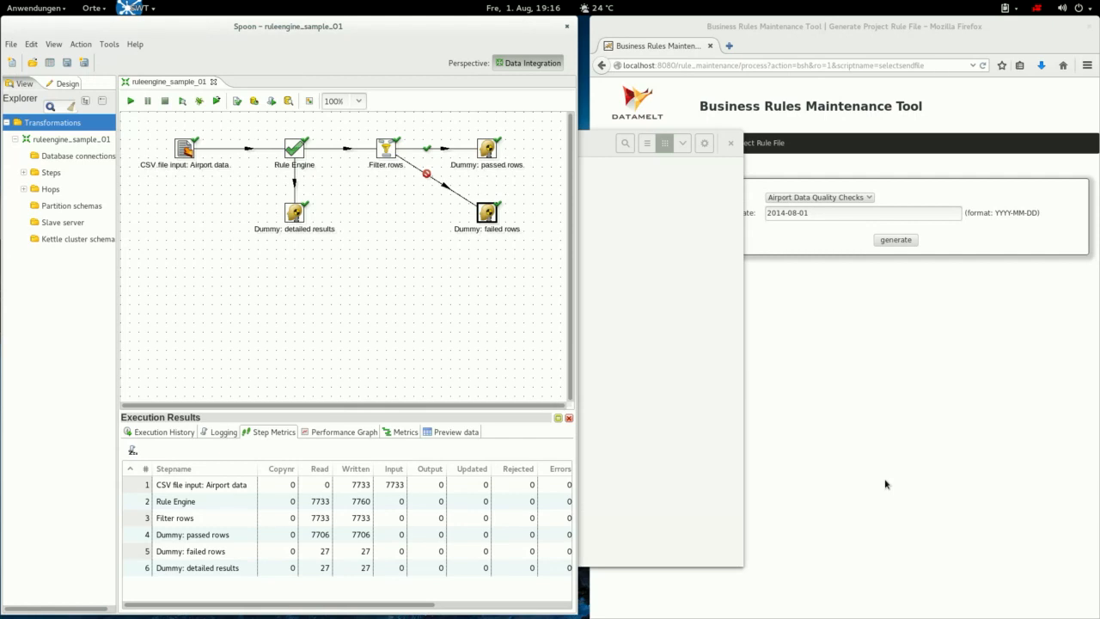
click(596, 144)
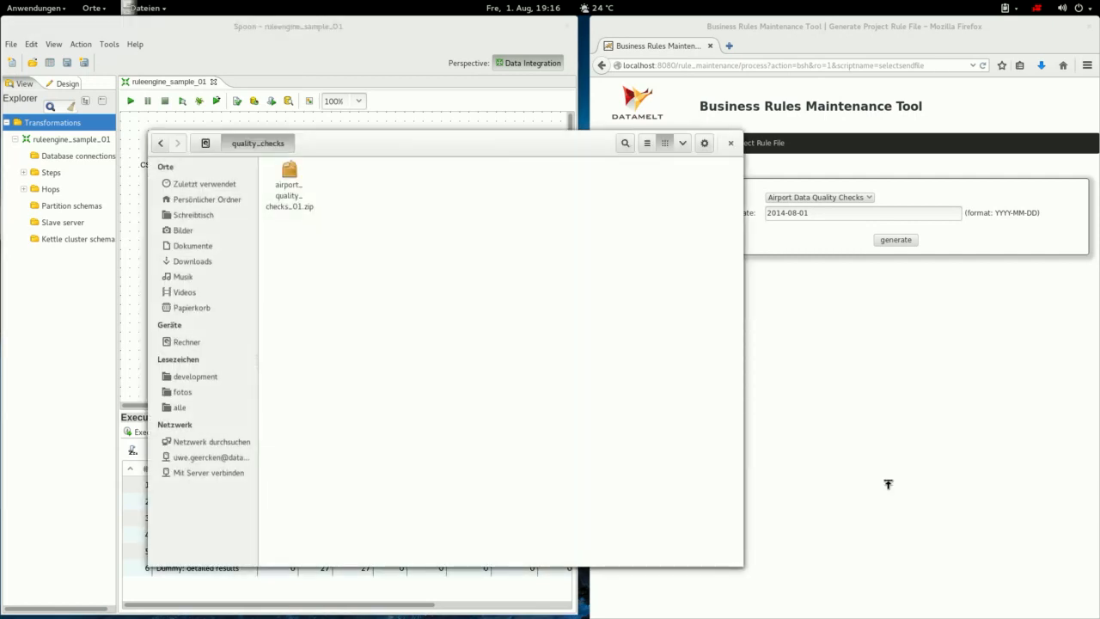
right_click(574, 137)
click(593, 144)
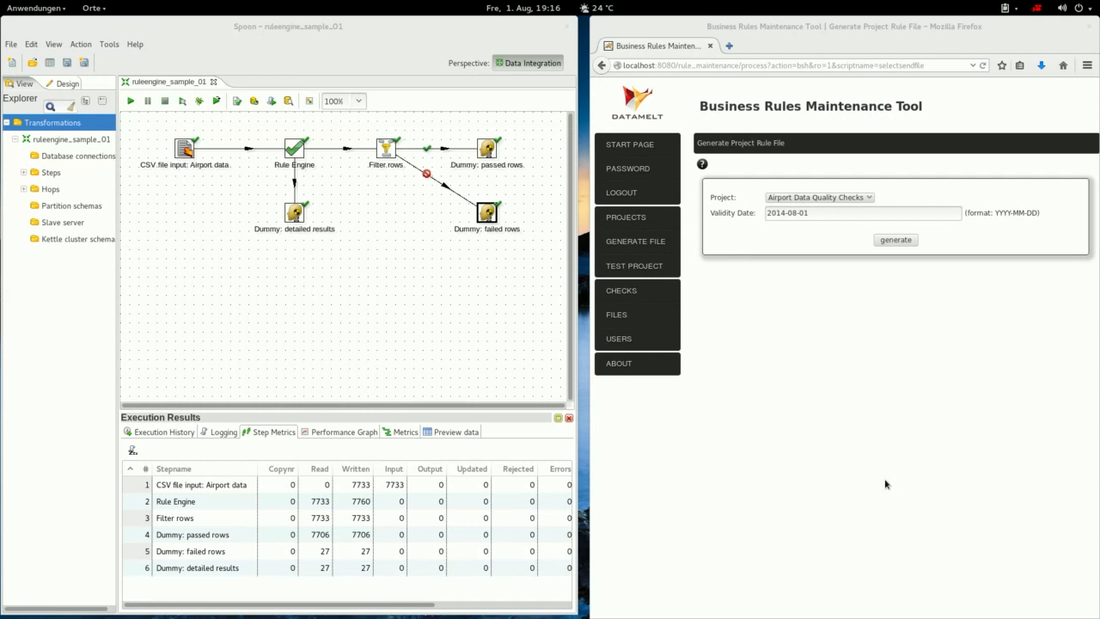
Select the Dummy: detailed results step on the canvas.
click(487, 149)
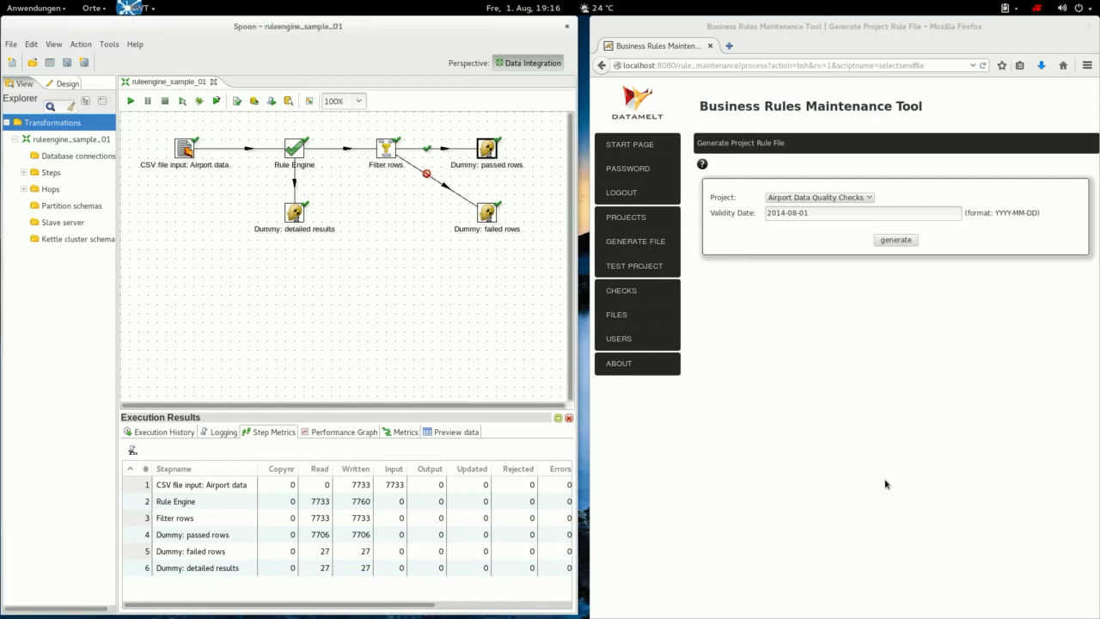
mouse_move(487, 149)
click(295, 213)
Quick-launch a preview of Dummy: detailed results and scroll to the failed rule and message columns.
mouse_move(295, 213)
right_click(293, 213)
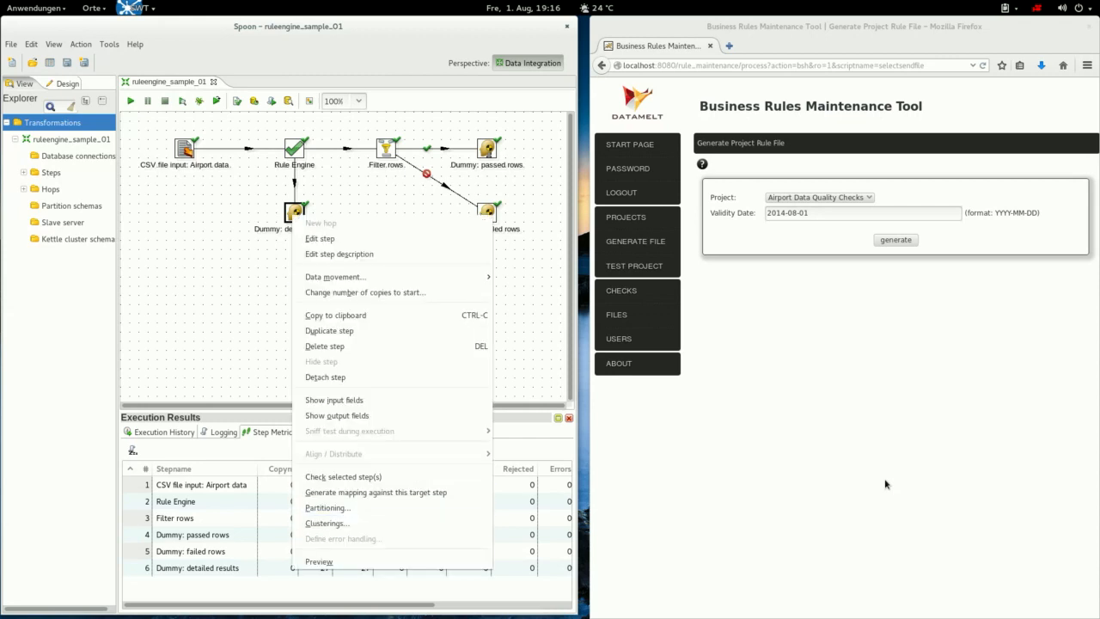
click(319, 562)
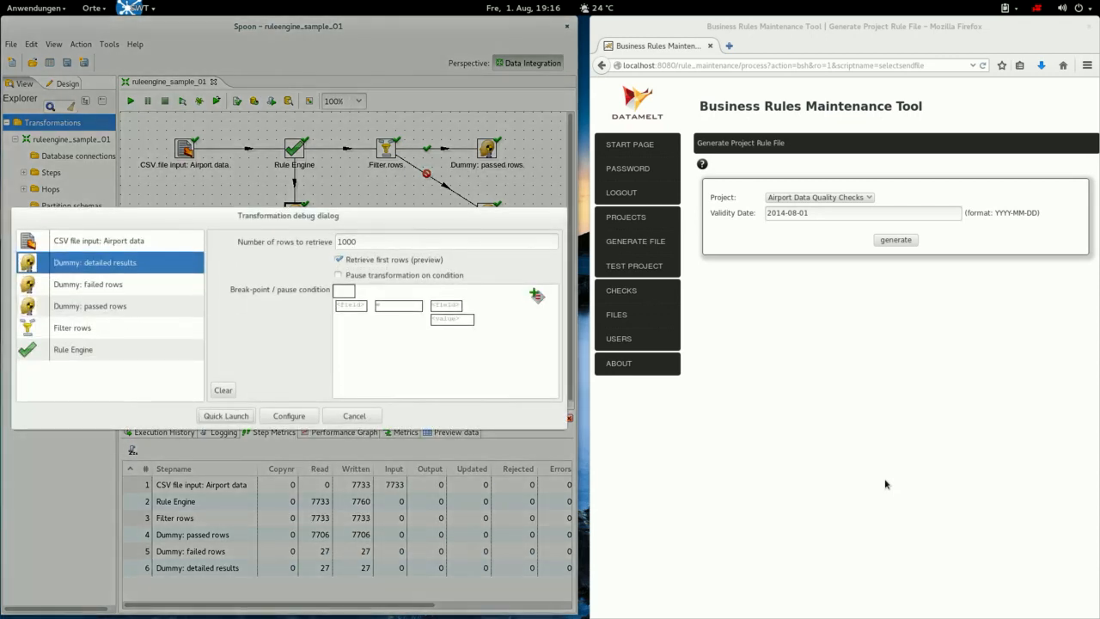
click(225, 415)
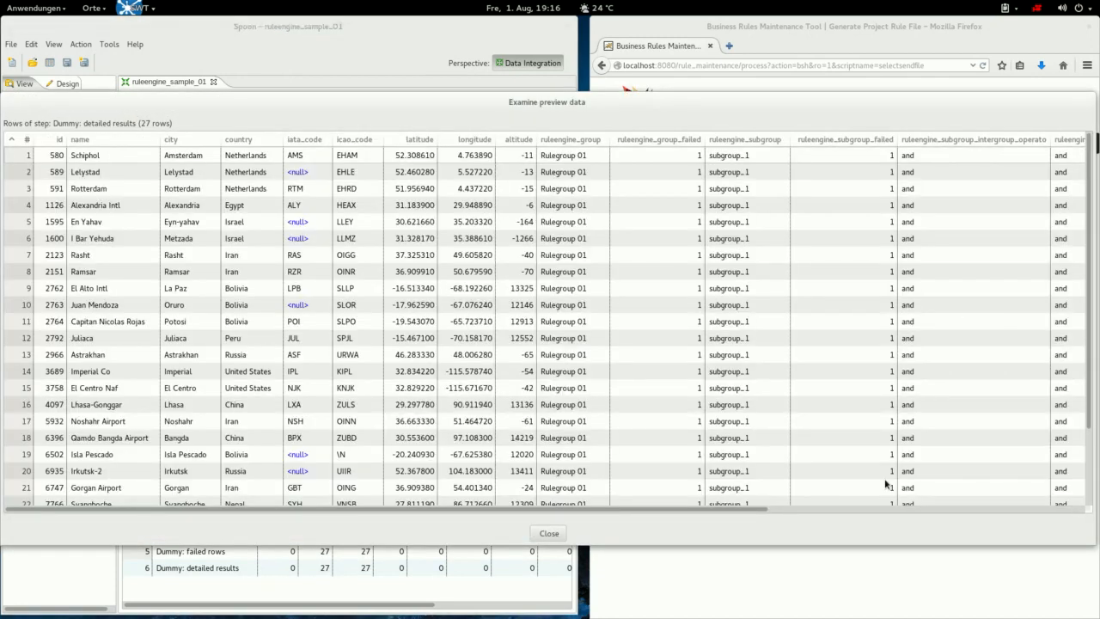
scroll(885, 484, right, 5)
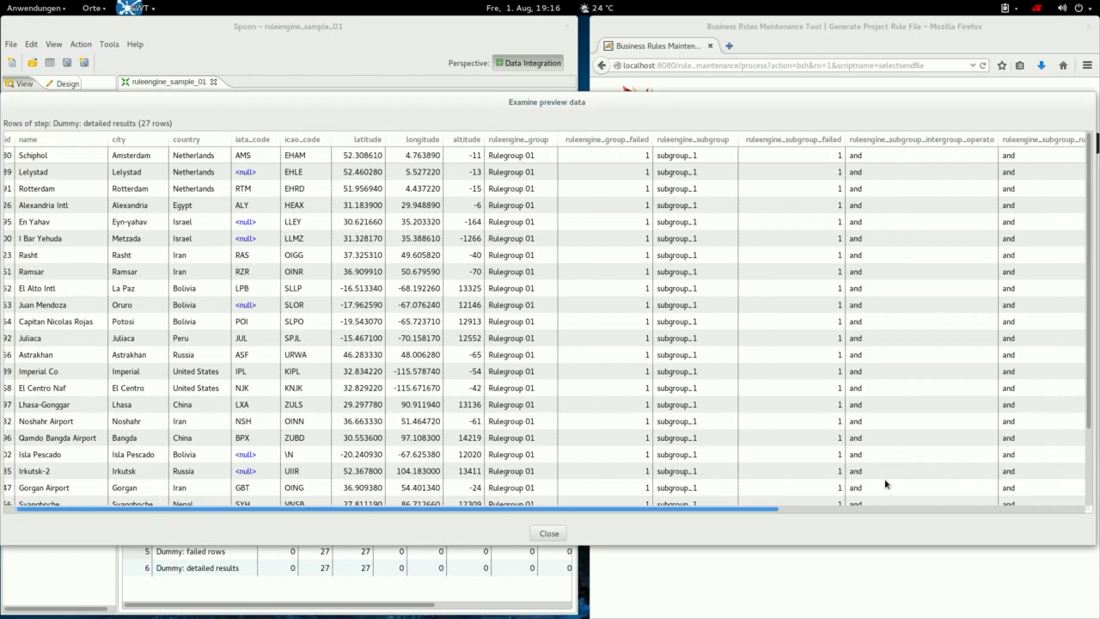
scroll(885, 484, right, 10)
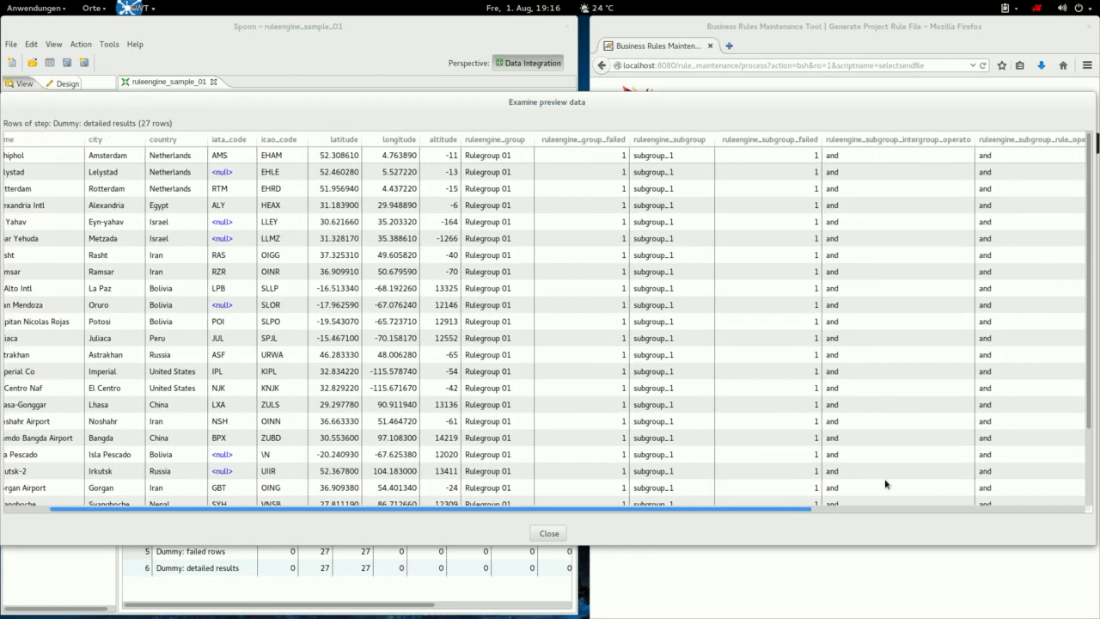
scroll(885, 484, left, 15)
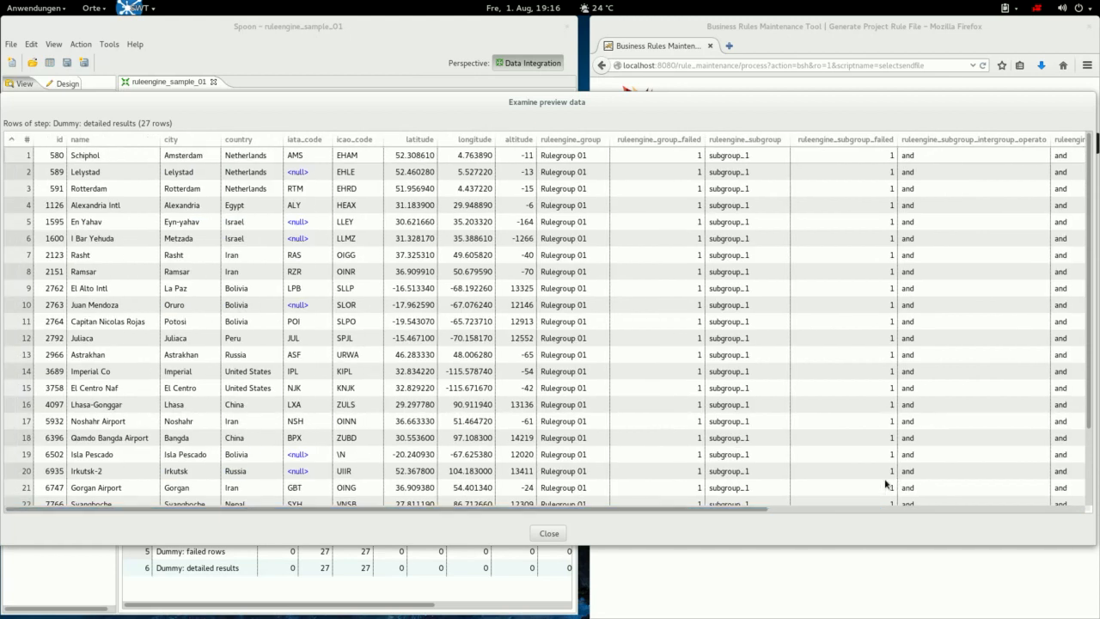
key(Tab)
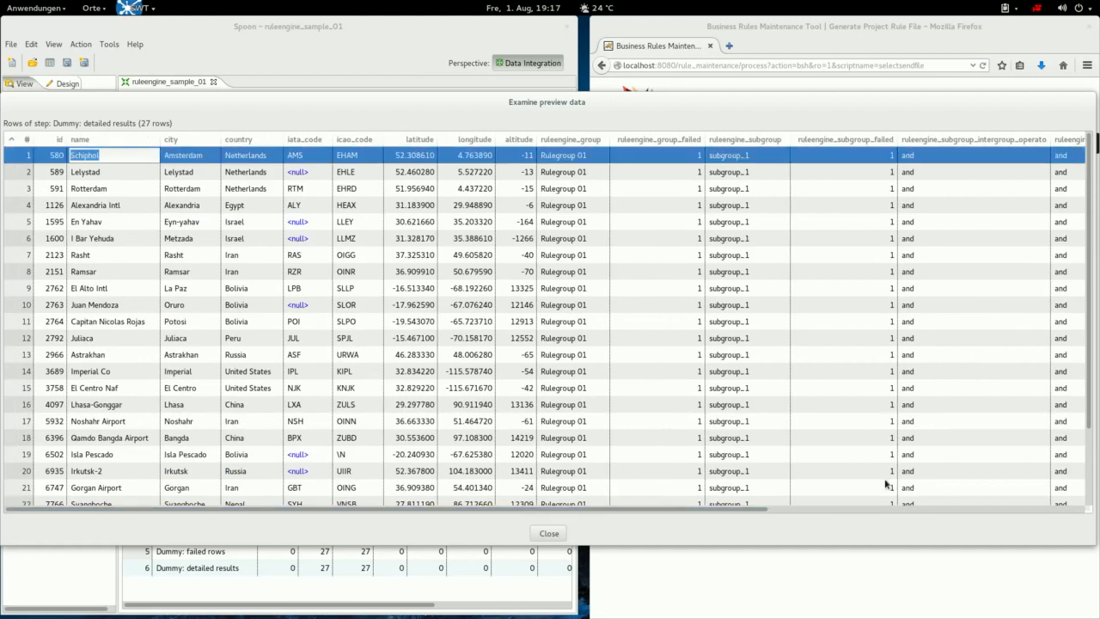
scroll(886, 484, right, 5)
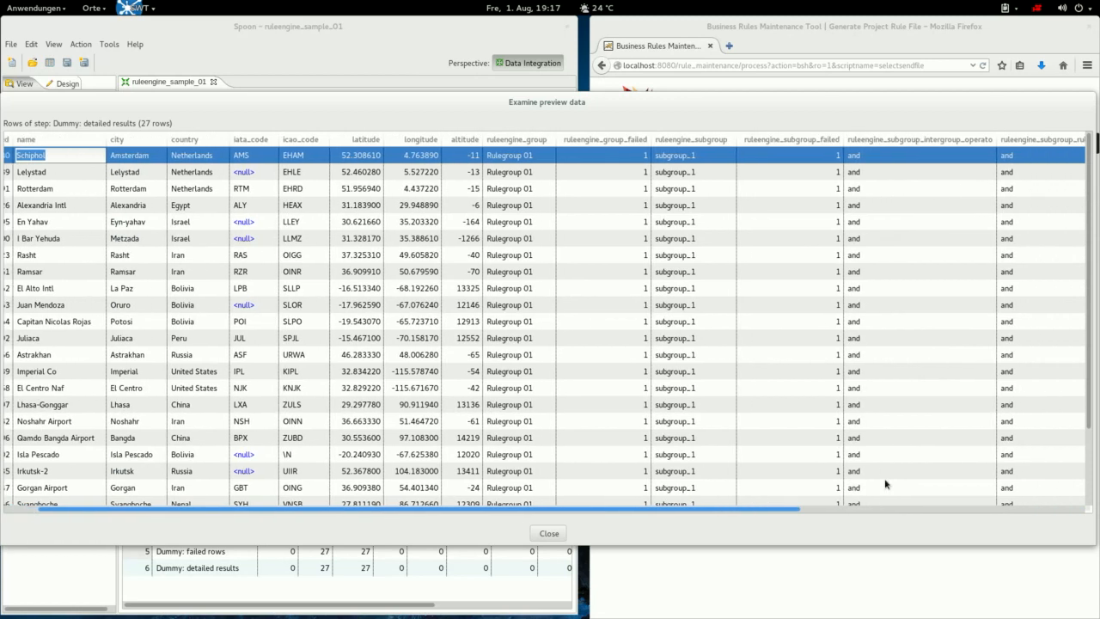
scroll(885, 483, right, 10)
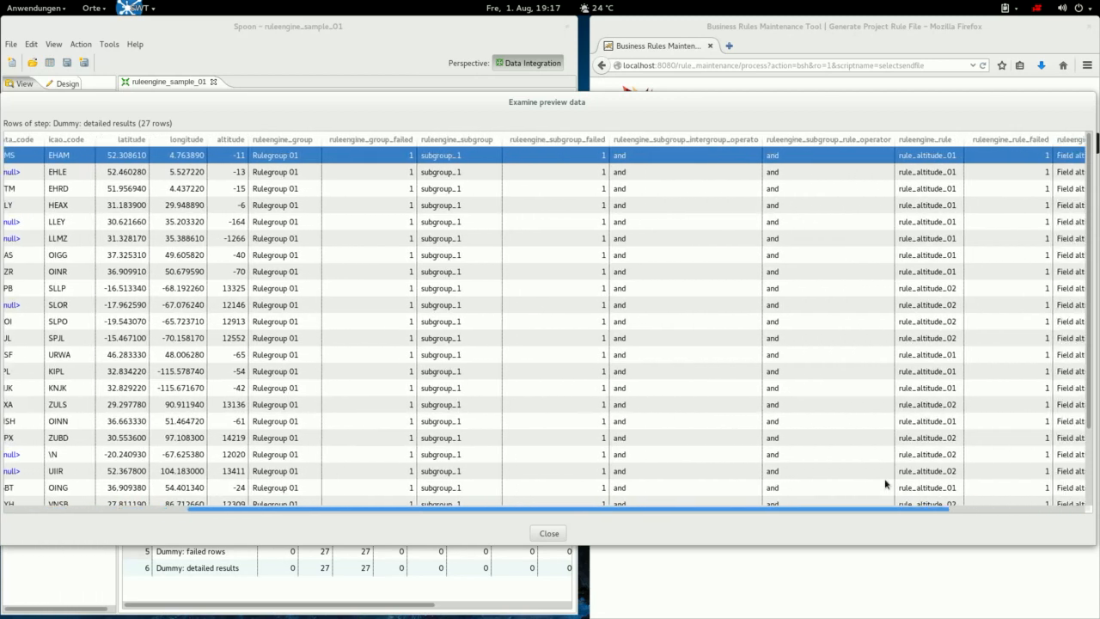
scroll(886, 484, right, 4)
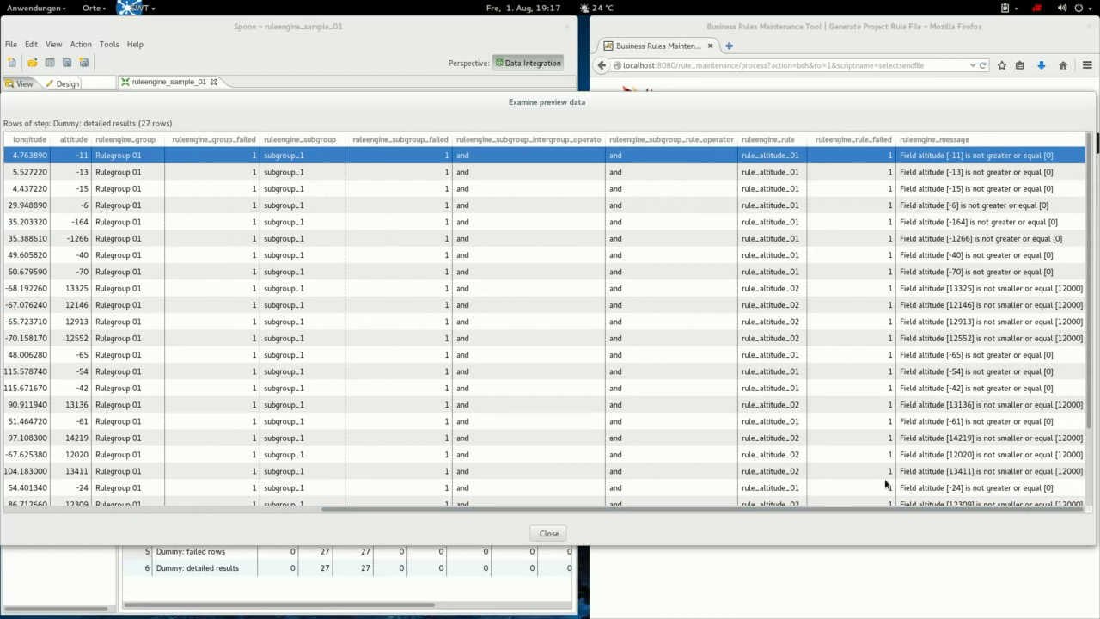
Read the ruleengine_message failures across all 27 rows for rule_altitude_01 and rule_altitude_02.
key(Return)
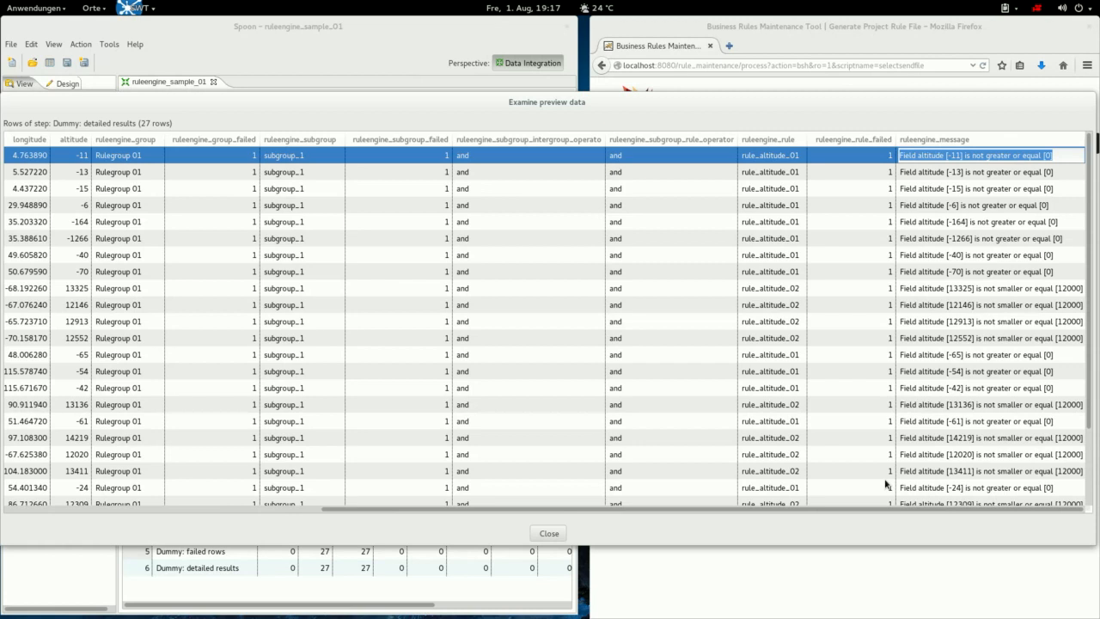
scroll(886, 484, down, 3)
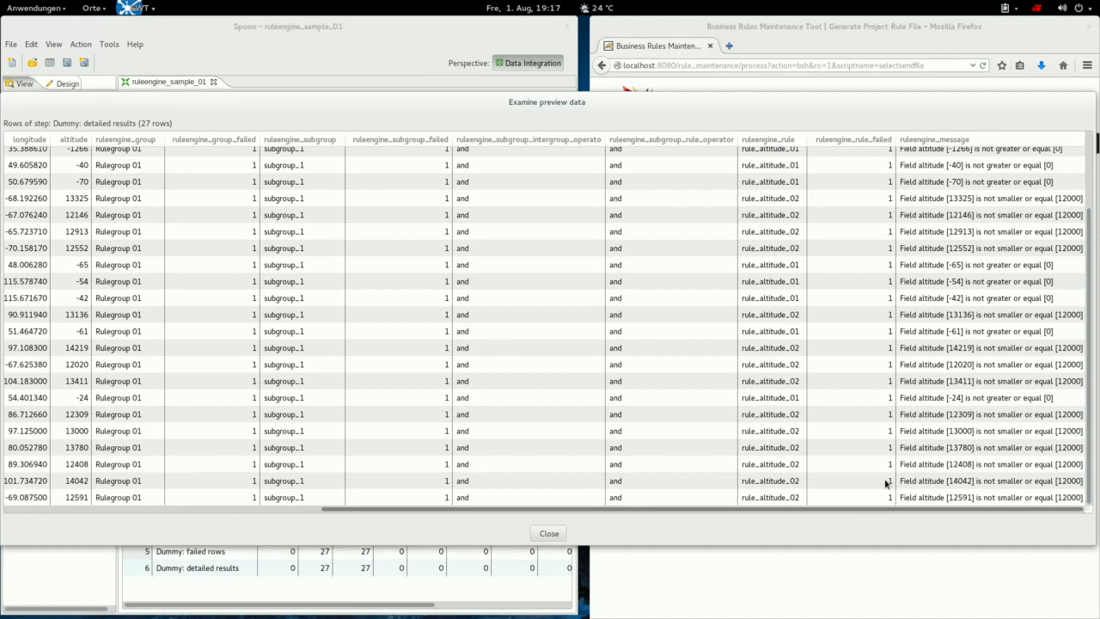
Close the detailed results preview and step chooser, then go to the rule projects list.
key(Return)
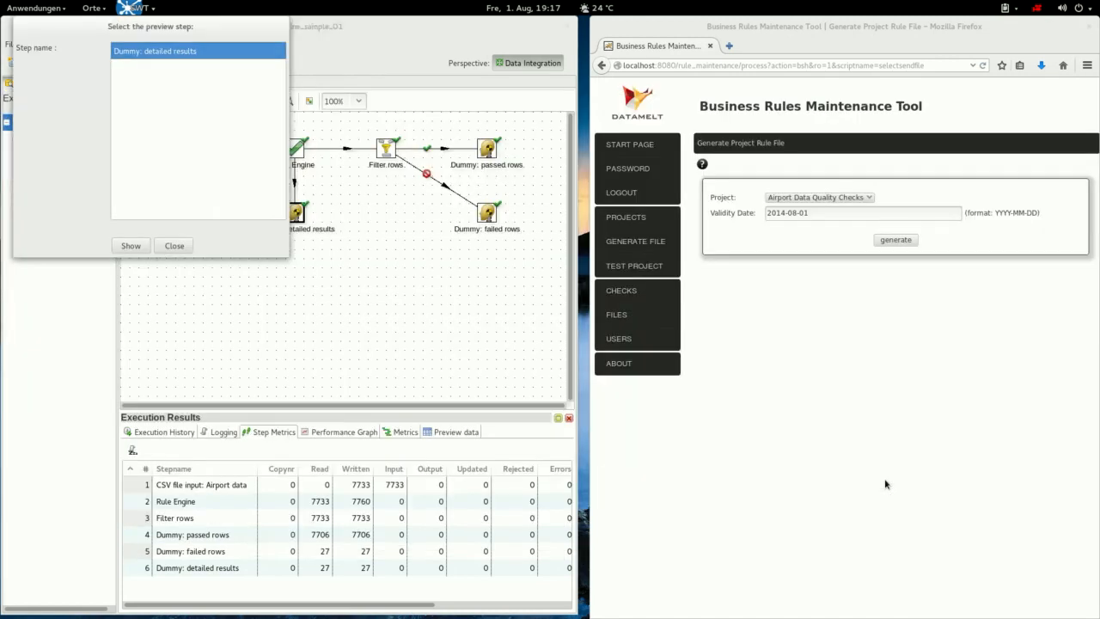
key(Return)
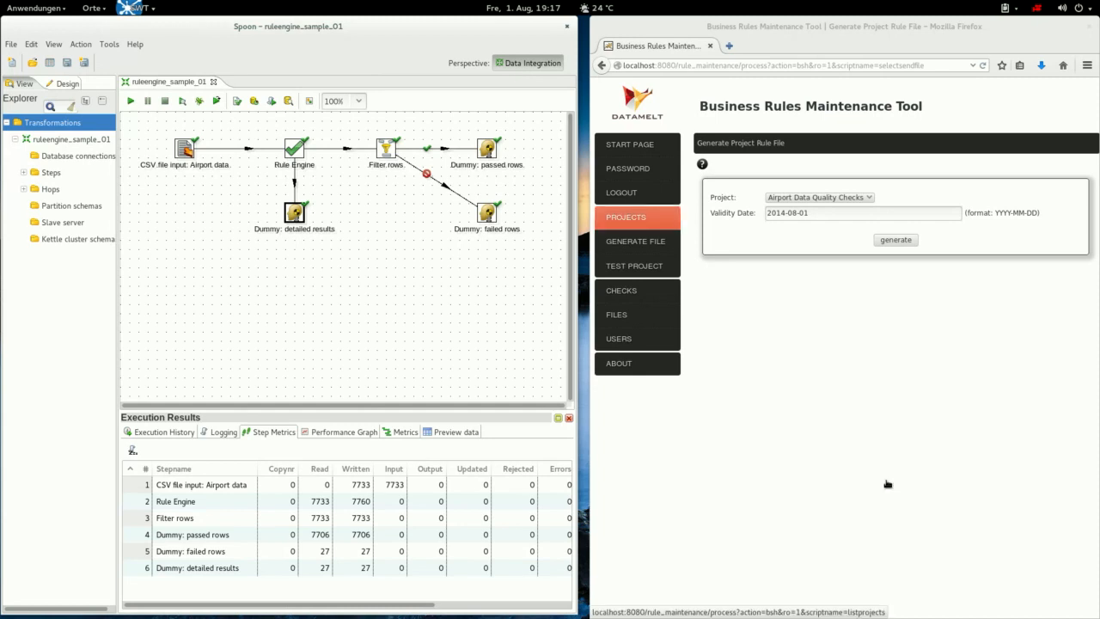
click(627, 217)
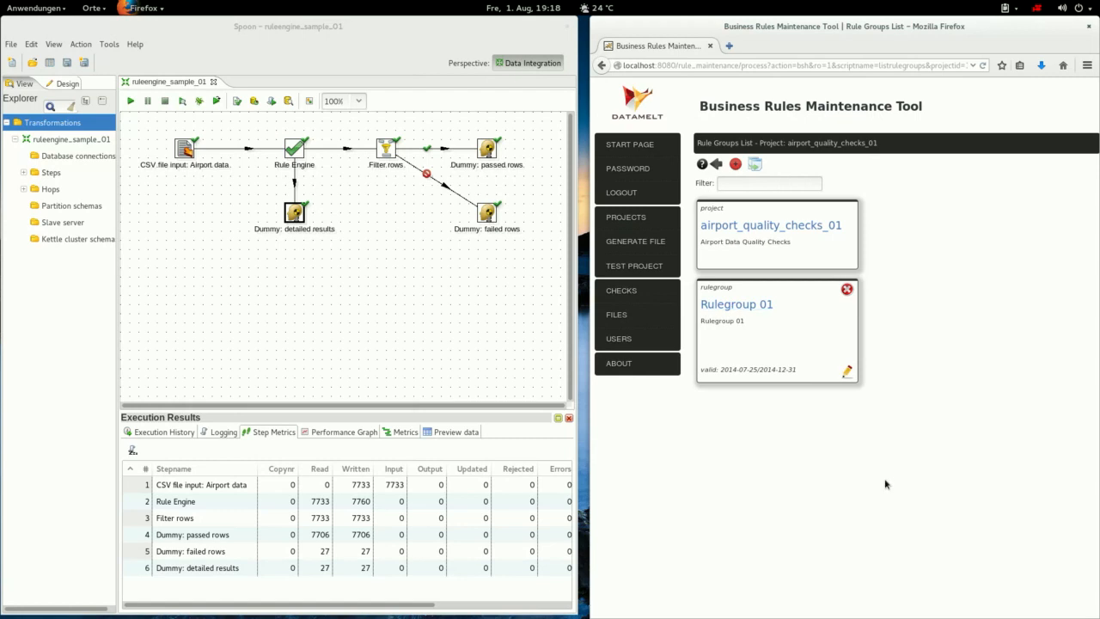
Show Rulegroup 01's rules list with rule_altitude_01 and rule_altitude_02, then stop the screen recording.
click(736, 304)
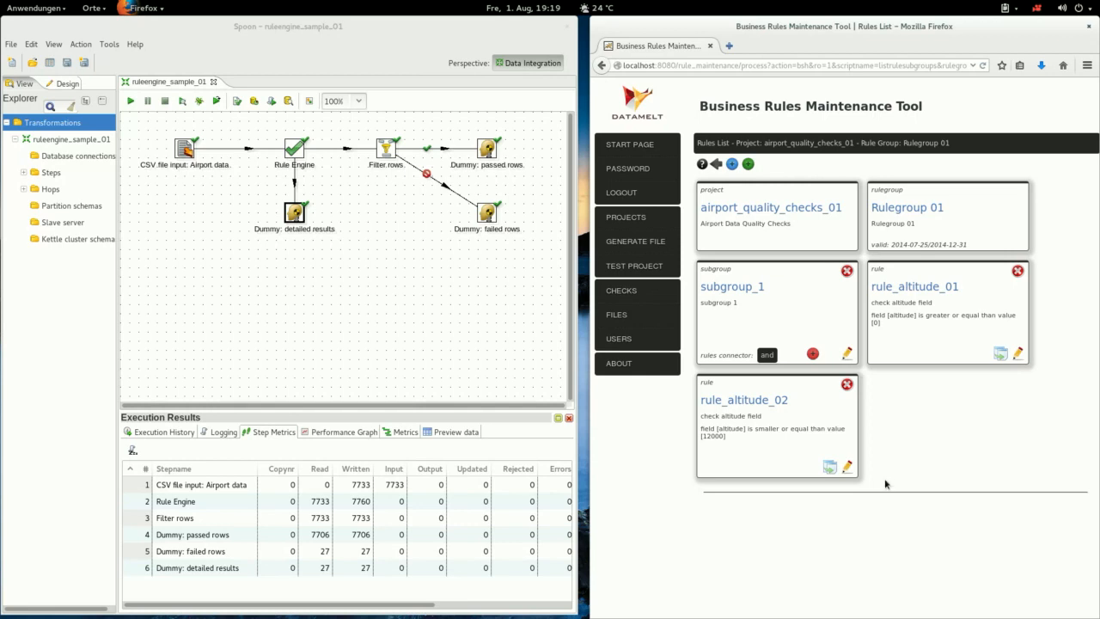
click(1037, 8)
key(Return)
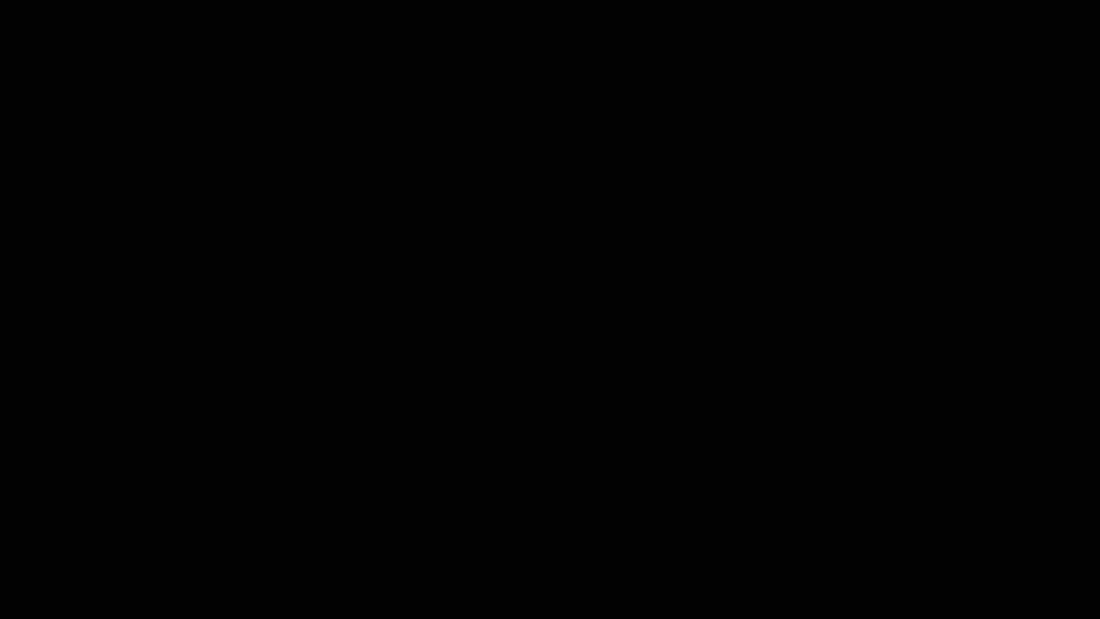